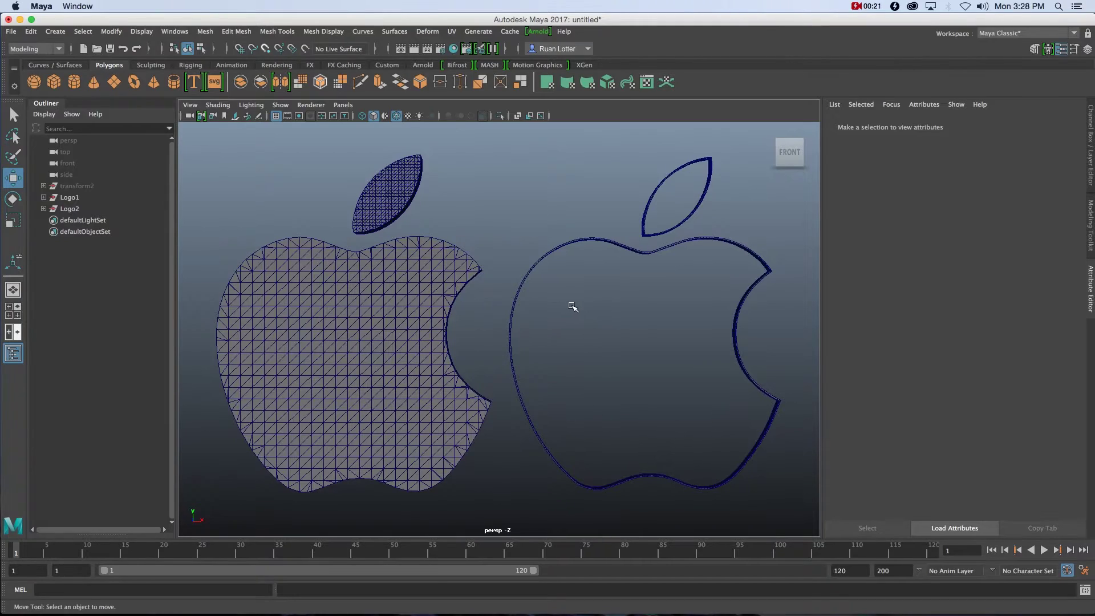
Tumble the view around both apple logos, then switch to Illustrator
alt+drag(576, 320, 583, 360)
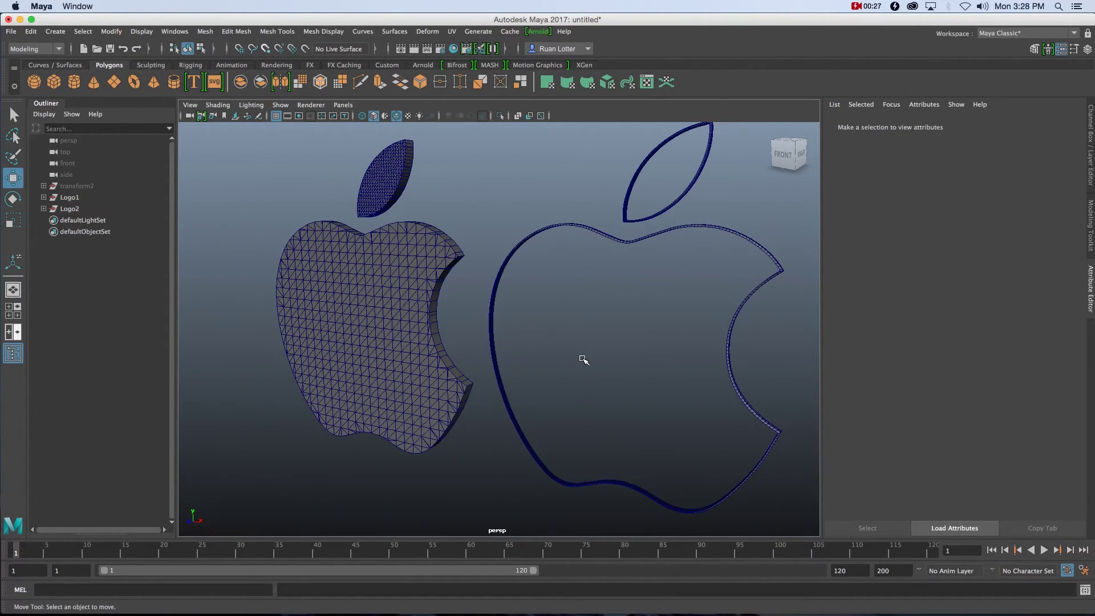
key(super+Tab)
click(575, 316)
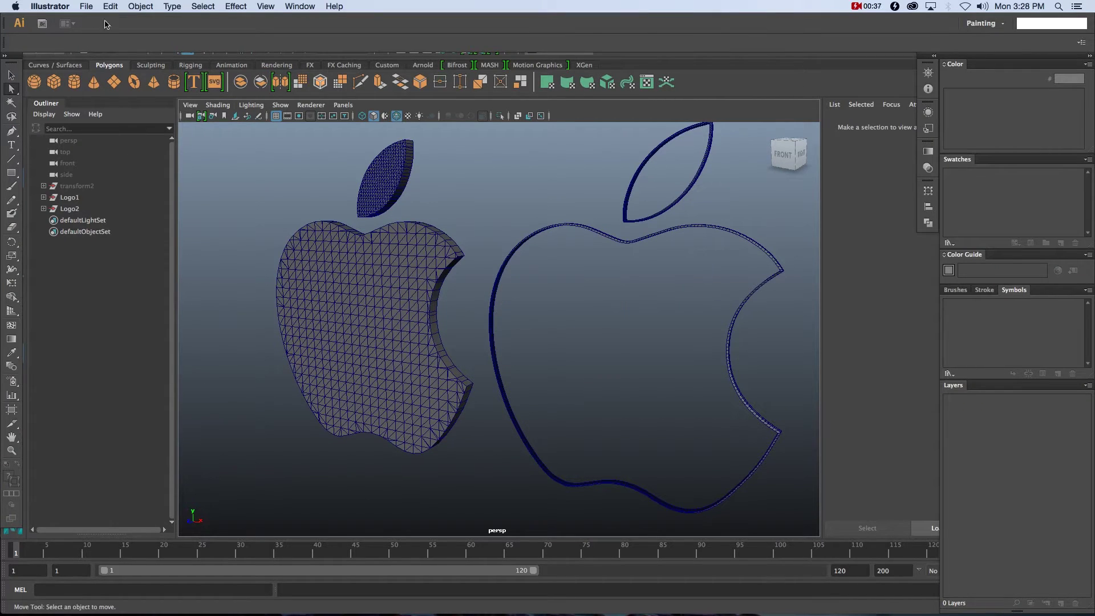
Create a new 800 × 800 px Illustrator document
click(85, 8)
click(98, 20)
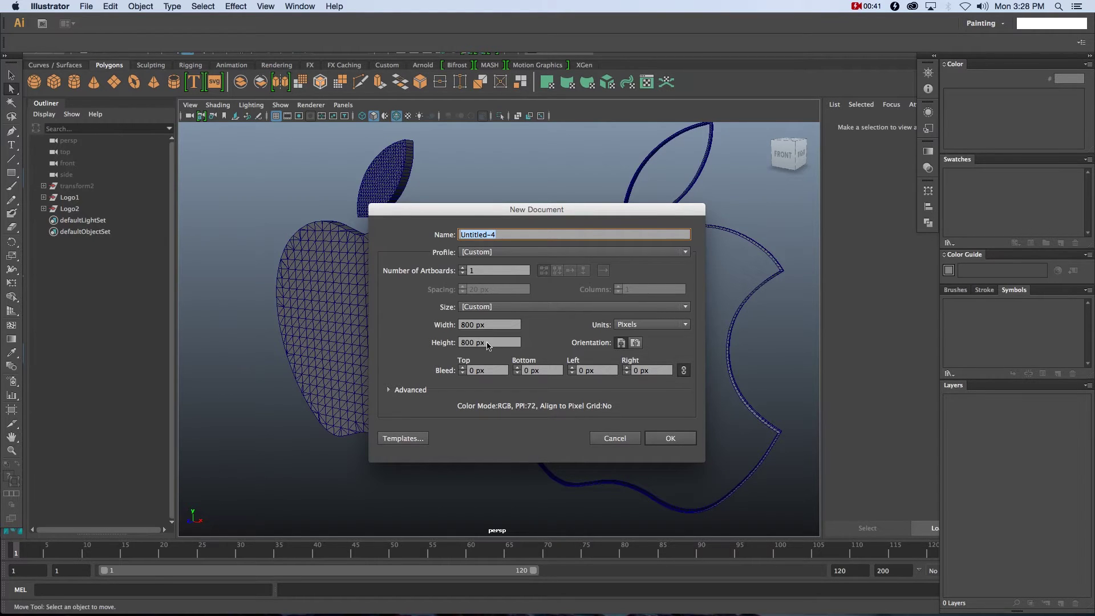
click(671, 437)
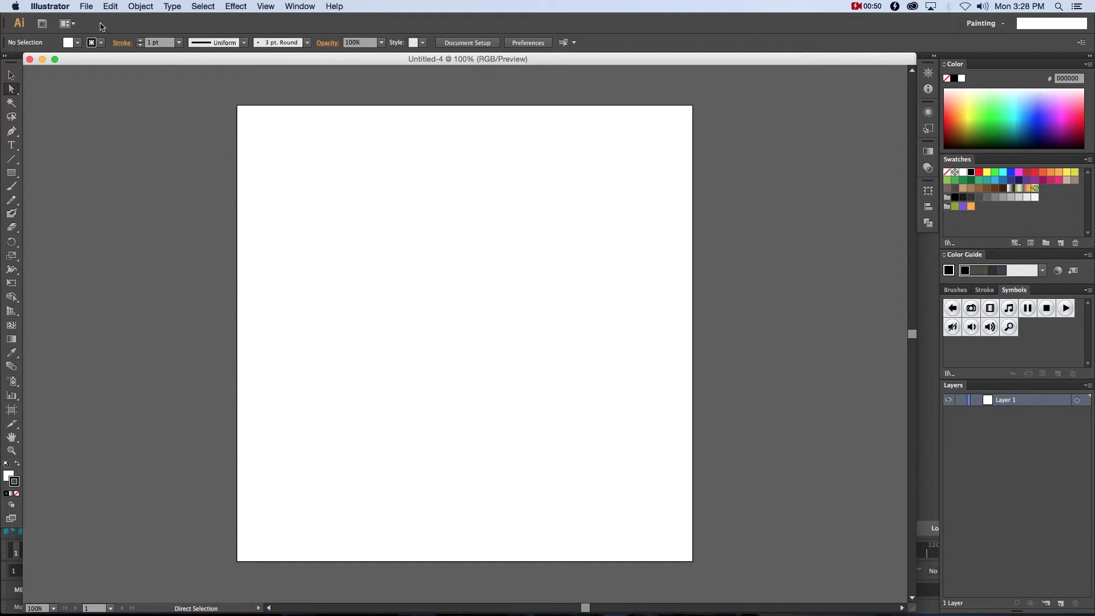
Place the Apple.jpg logo image onto the artboard
click(88, 7)
click(101, 175)
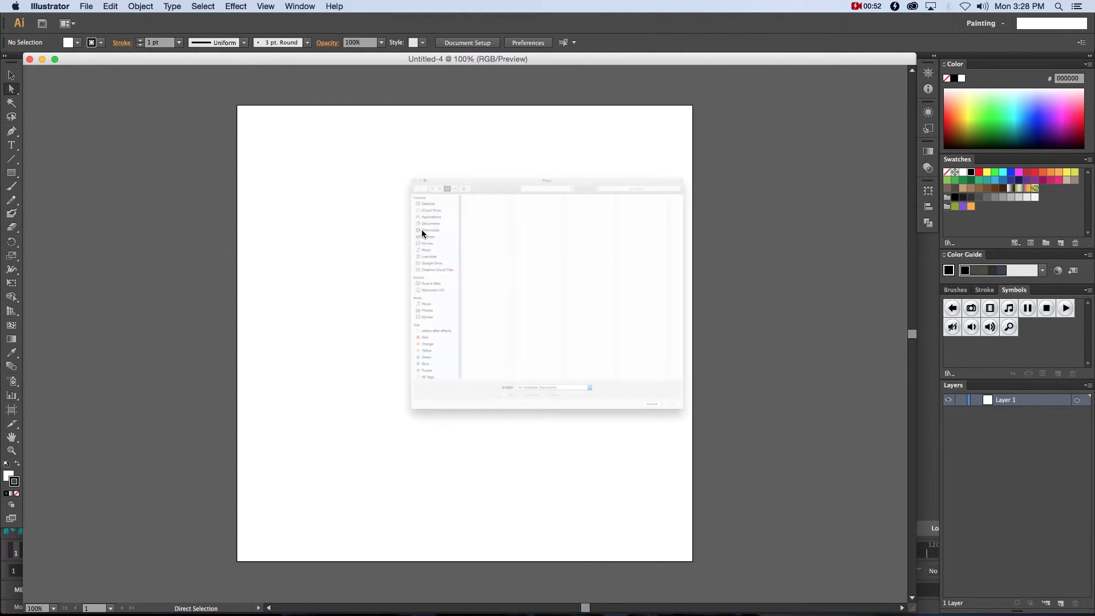
click(495, 76)
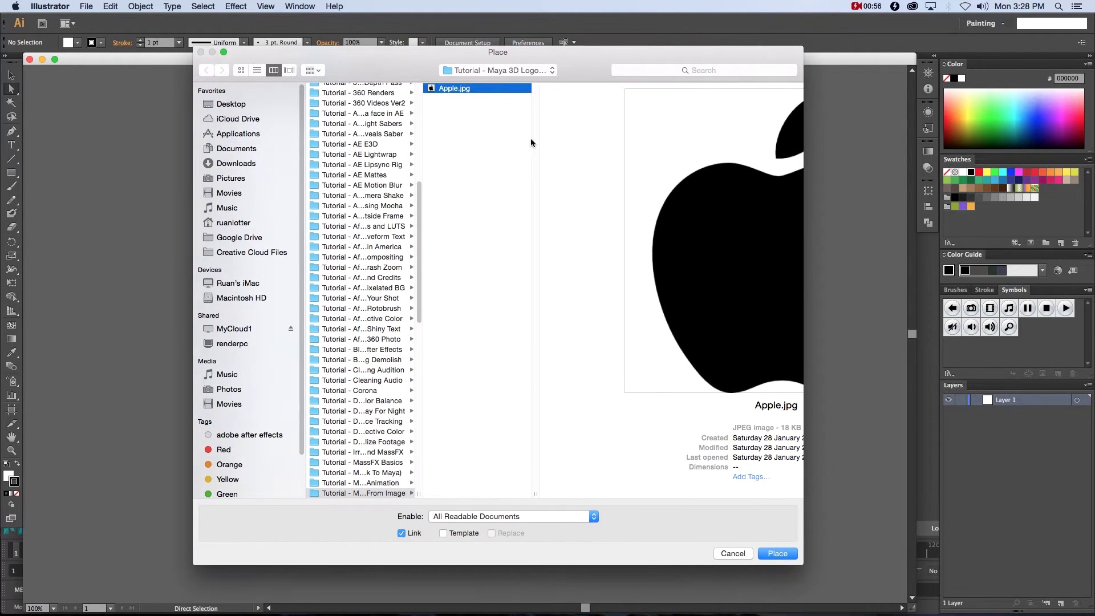
click(778, 554)
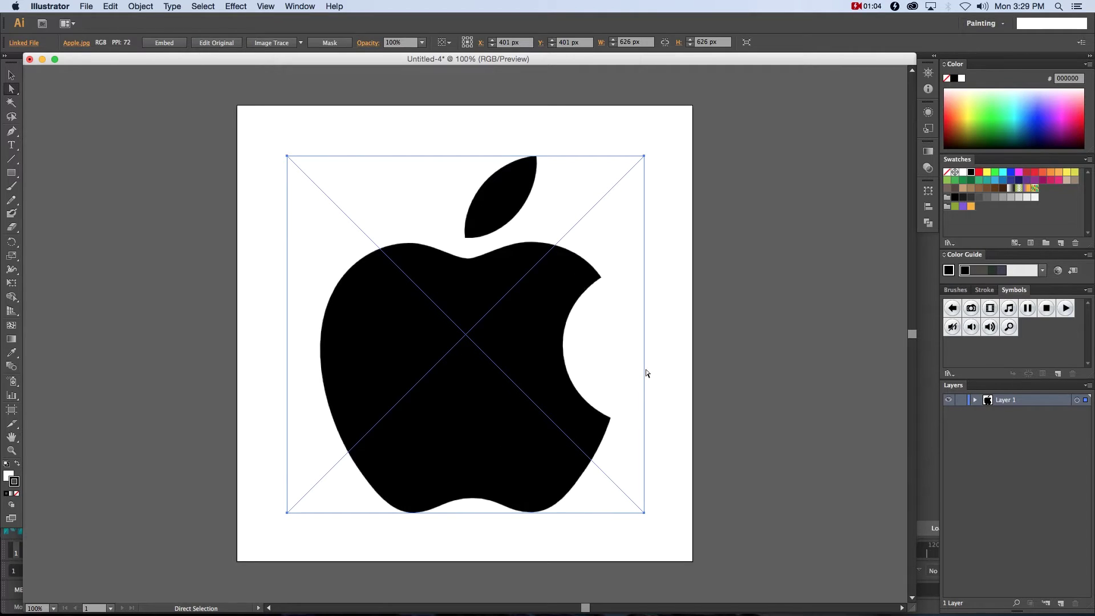
Image-trace the placed apple and bring up the Image Trace panel
click(272, 43)
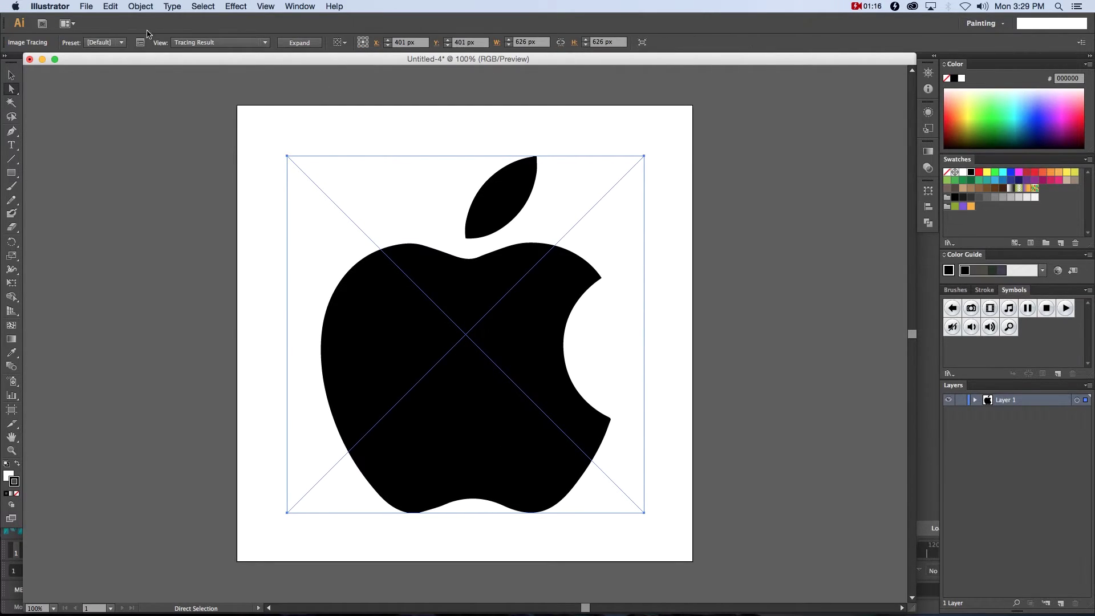
click(140, 43)
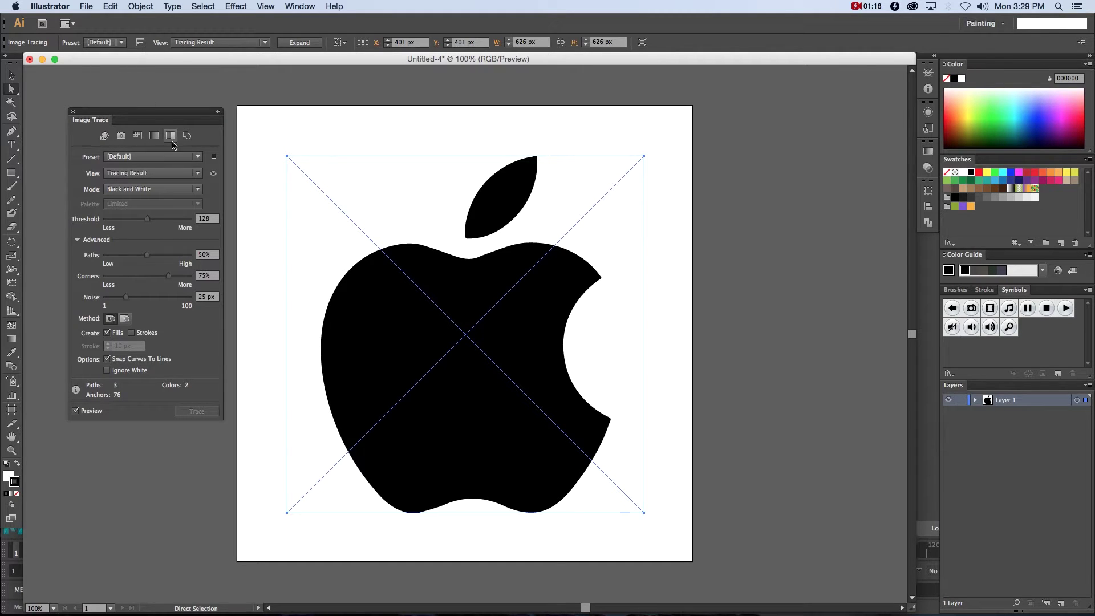
drag(158, 117, 166, 138)
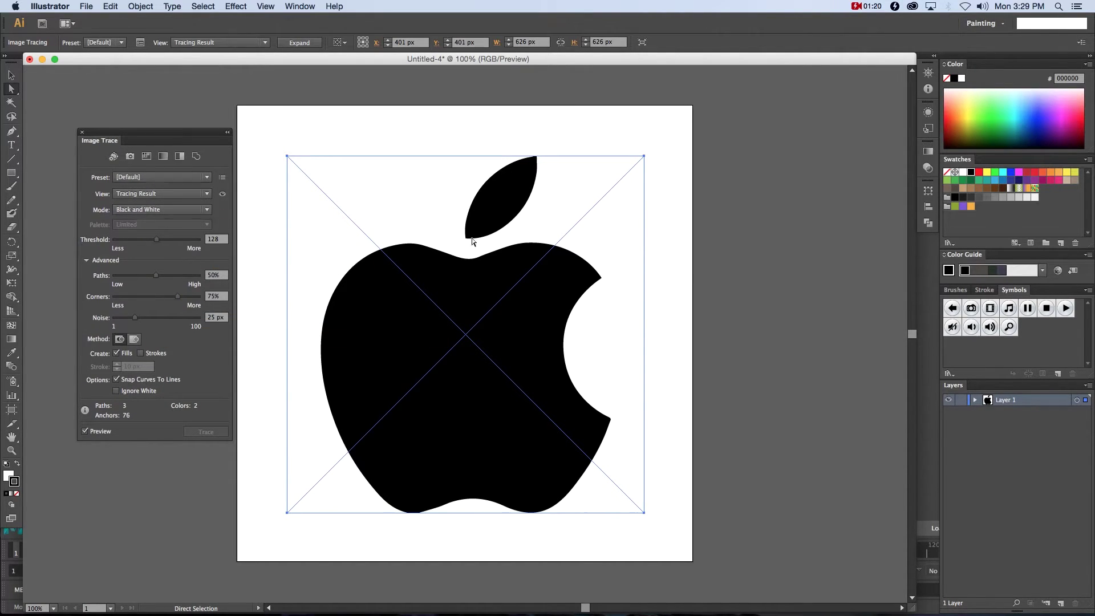
Set trace Threshold 140, Paths 54%, Corners 57% and Noise 100 px
drag(156, 239, 130, 282)
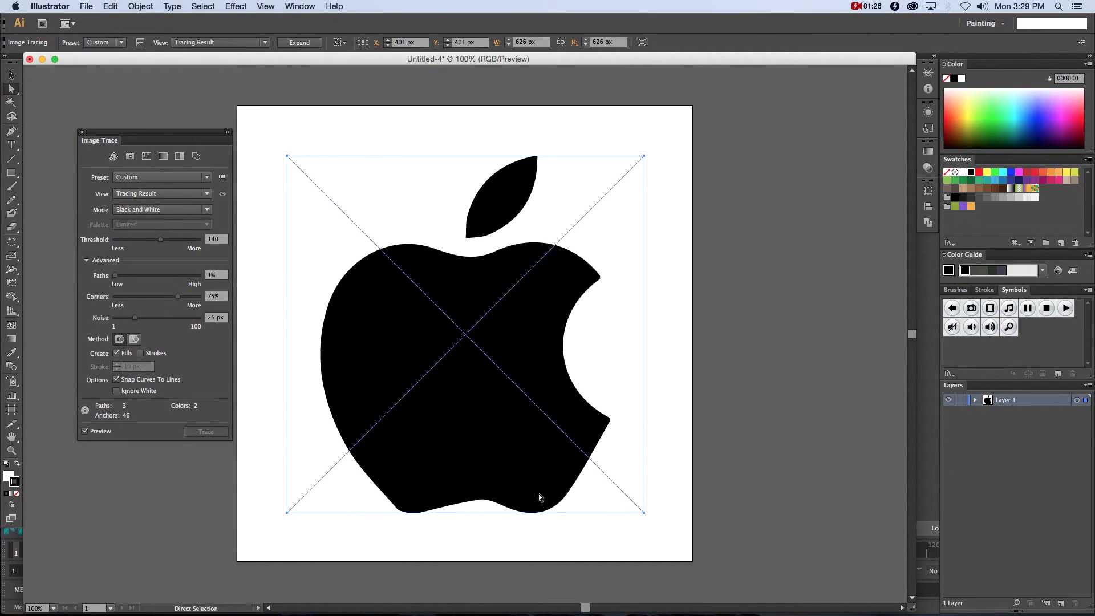
drag(166, 276, 188, 276)
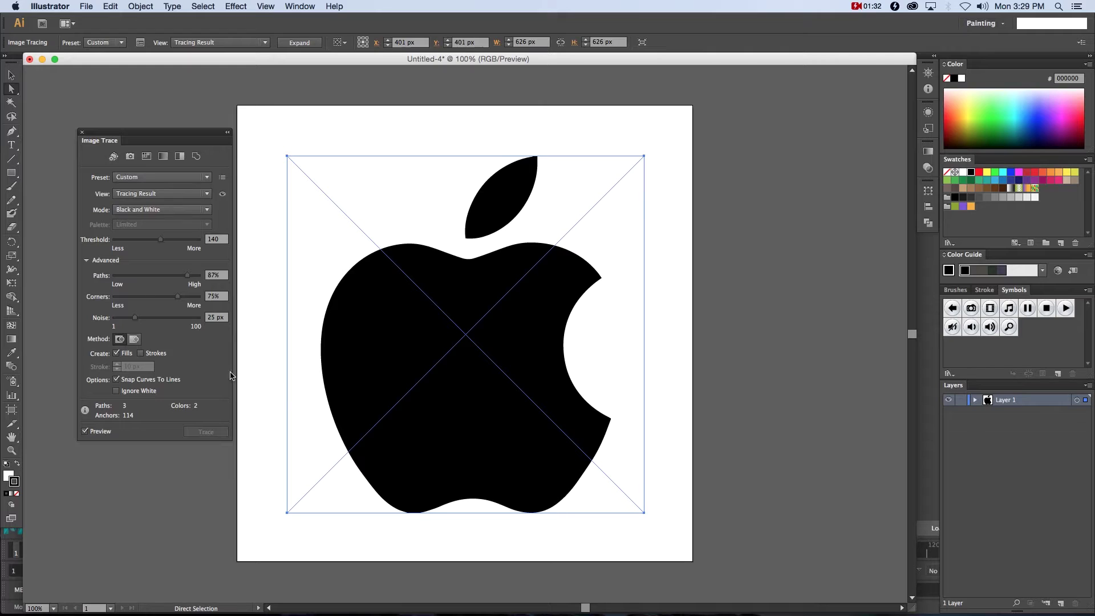
drag(135, 317, 114, 318)
drag(187, 275, 105, 279)
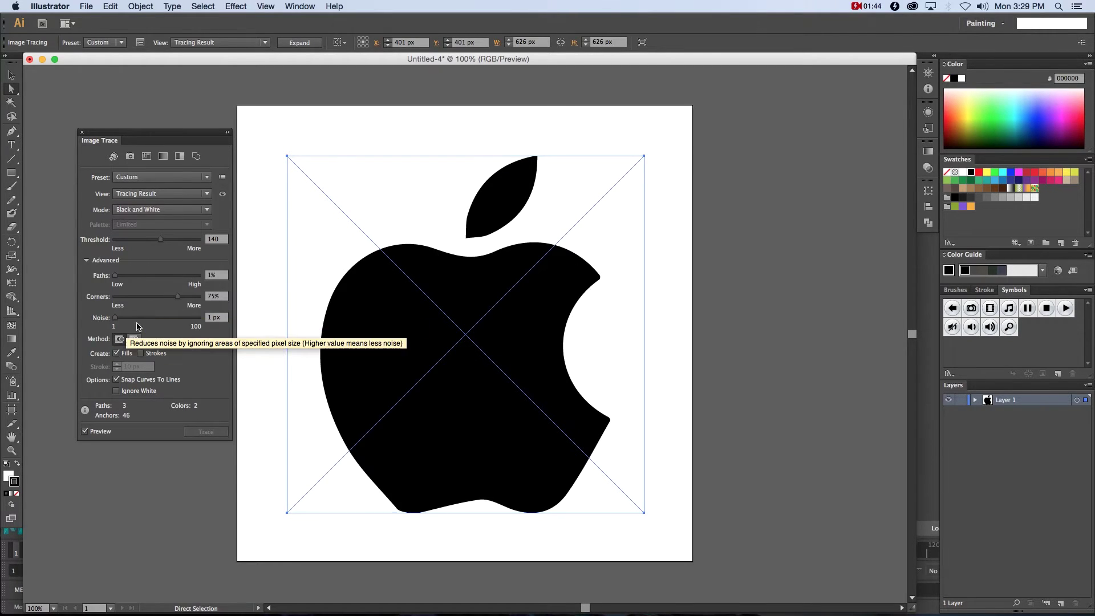
drag(170, 280, 137, 280)
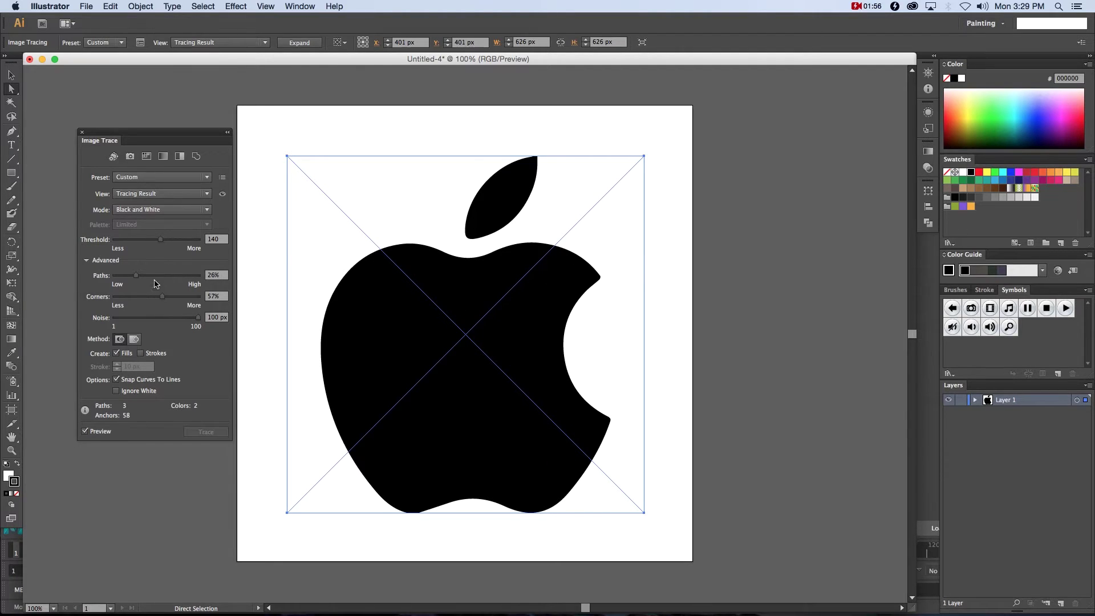
click(157, 276)
click(160, 275)
click(82, 133)
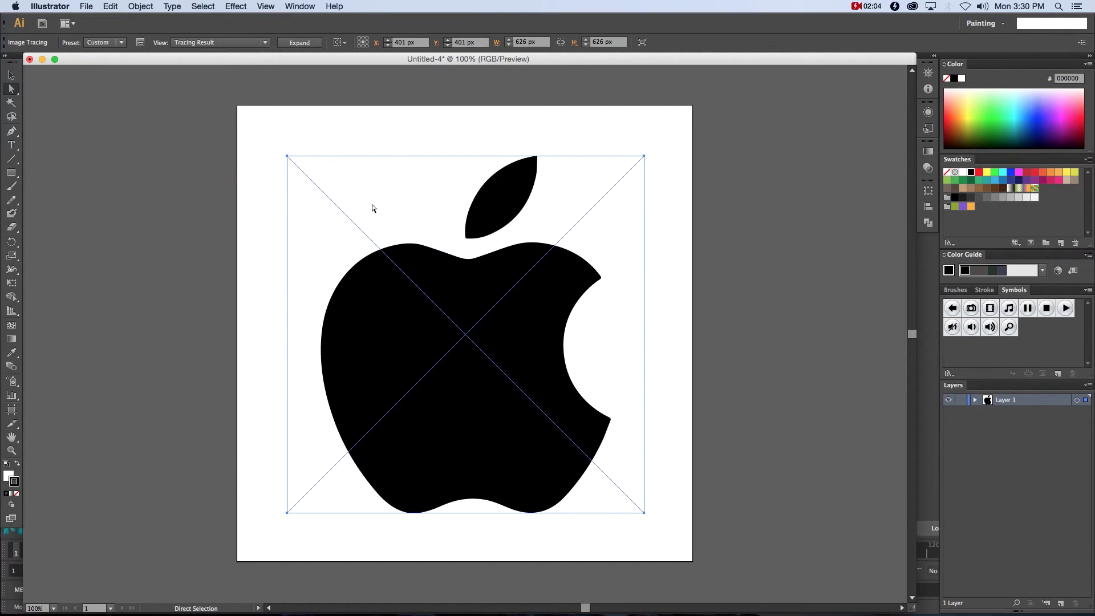
Save the traced logo under the new name AppleLogo.ai
click(86, 6)
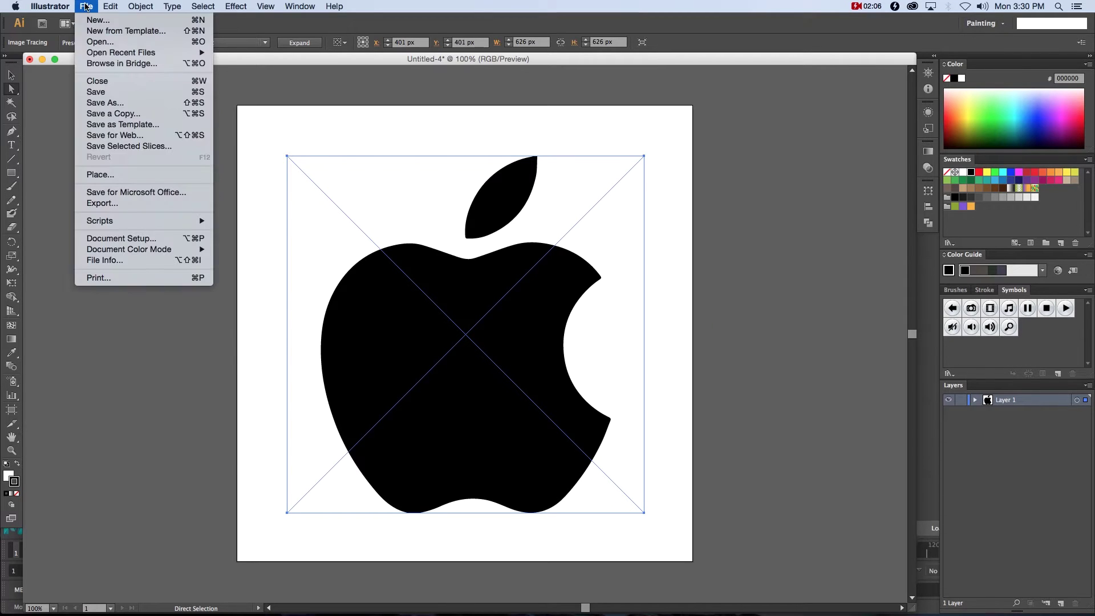
click(99, 103)
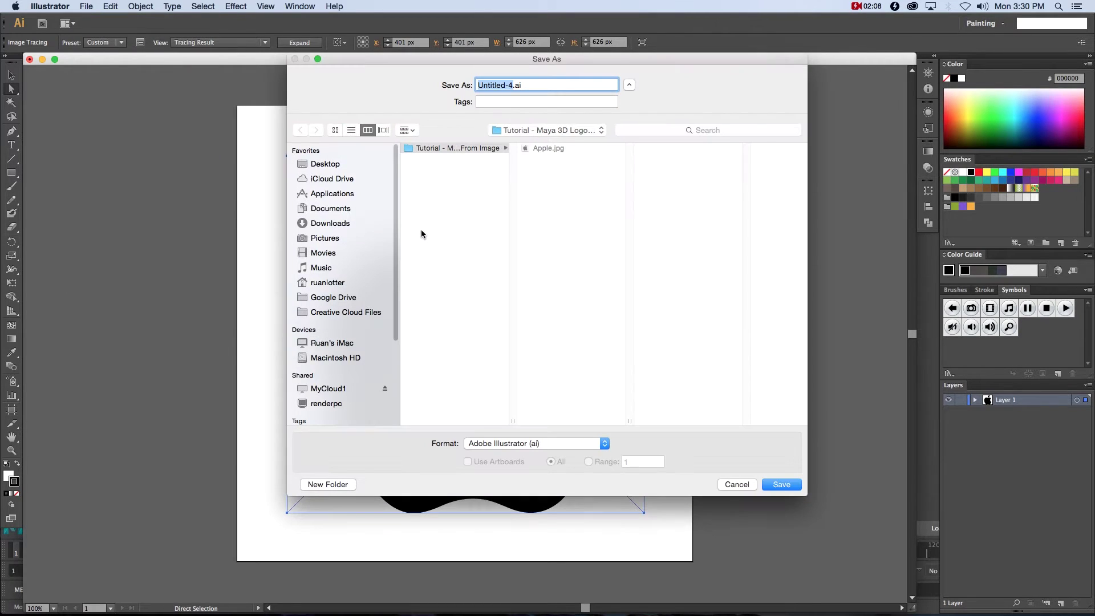
text(AppleLogo)
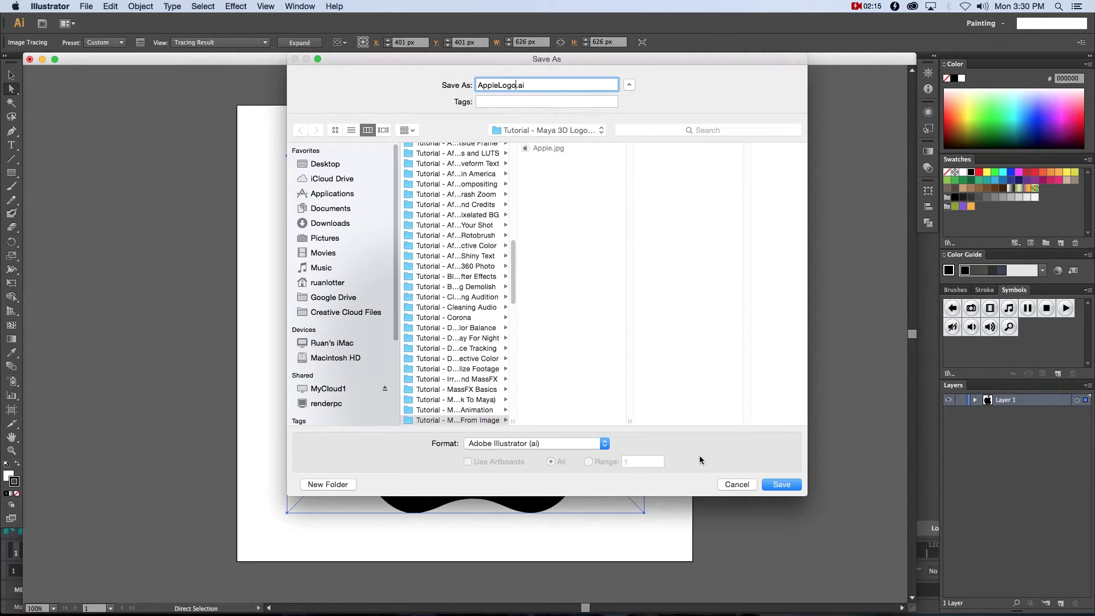
click(781, 484)
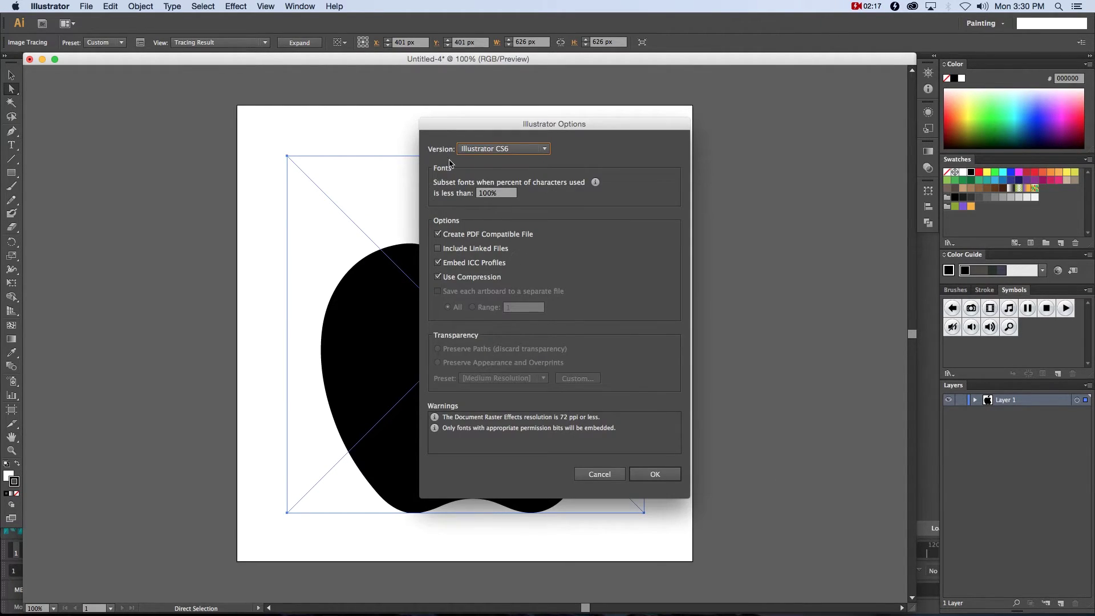
Choose Illustrator 8 as the file version, accept the legacy warning, and return to Maya
click(484, 149)
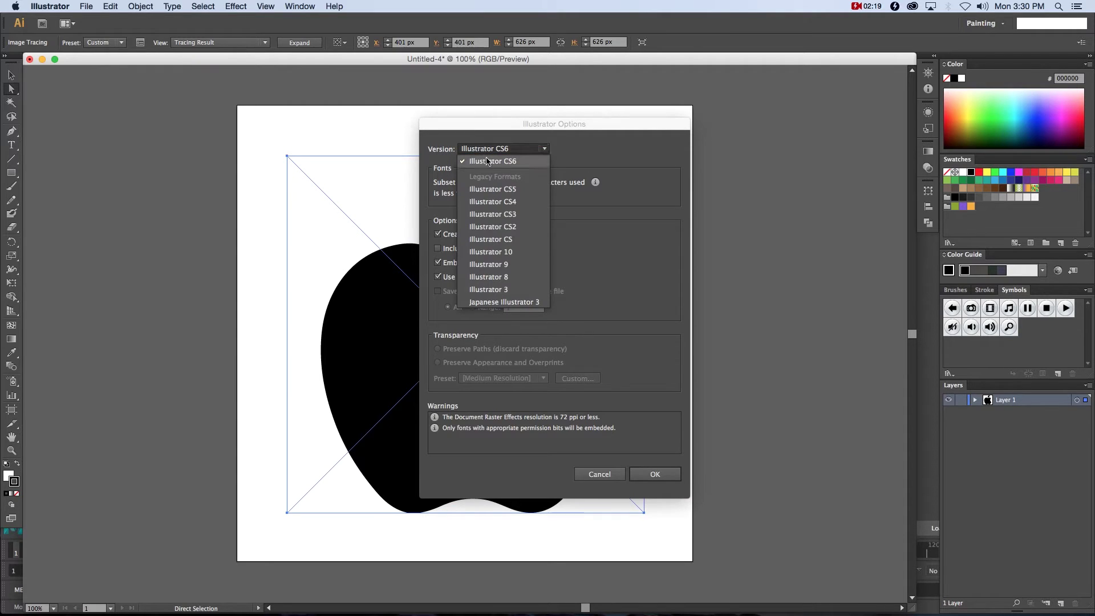
click(507, 278)
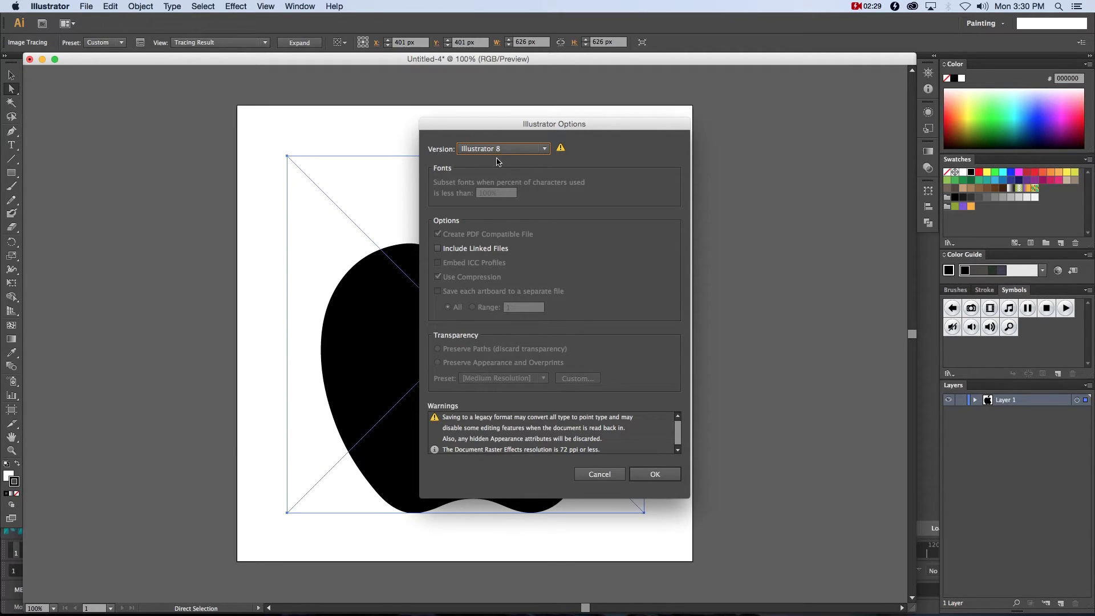
click(655, 474)
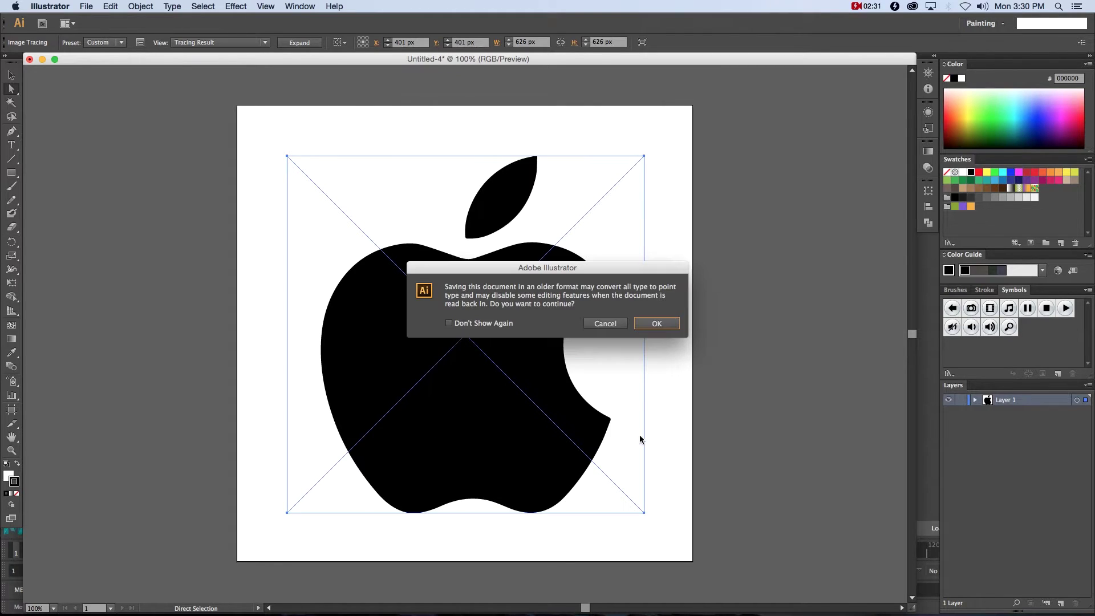
click(651, 326)
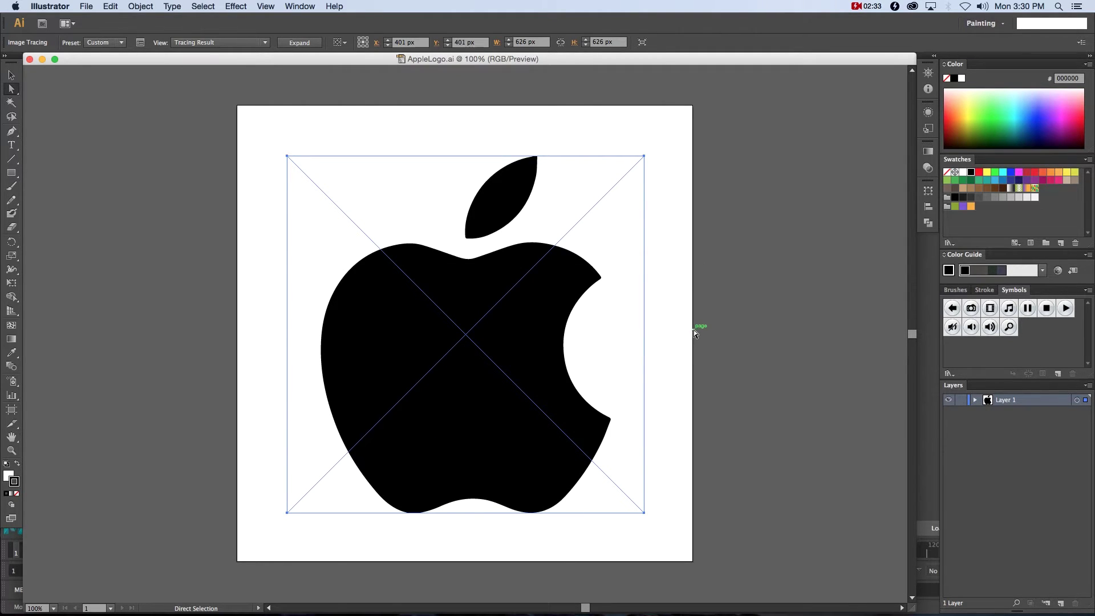
key(super+Tab)
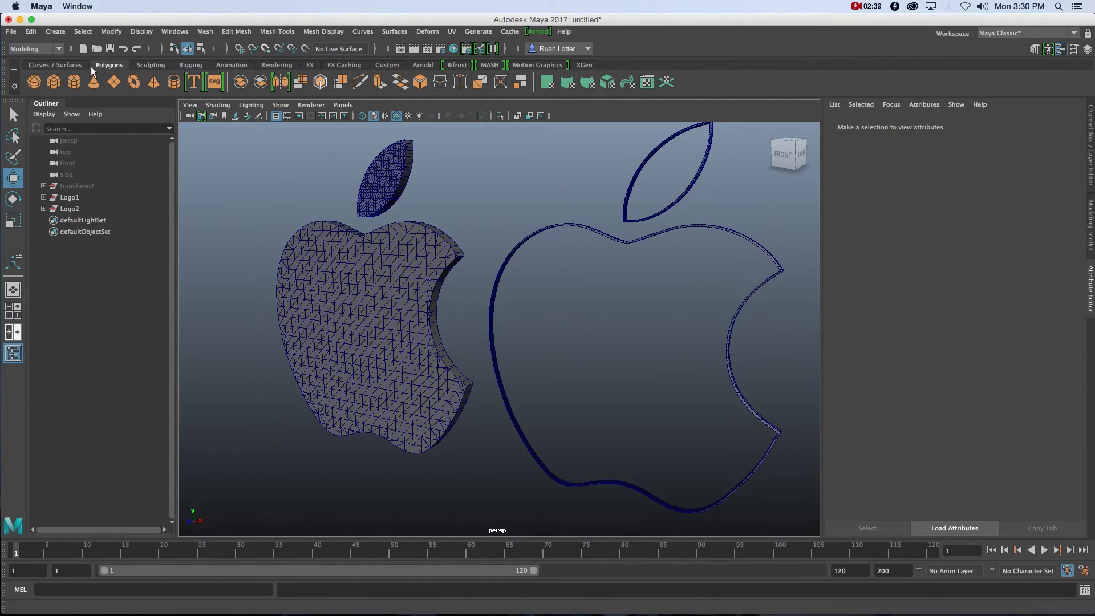
Start a new empty Maya scene, discarding unsaved changes
click(11, 31)
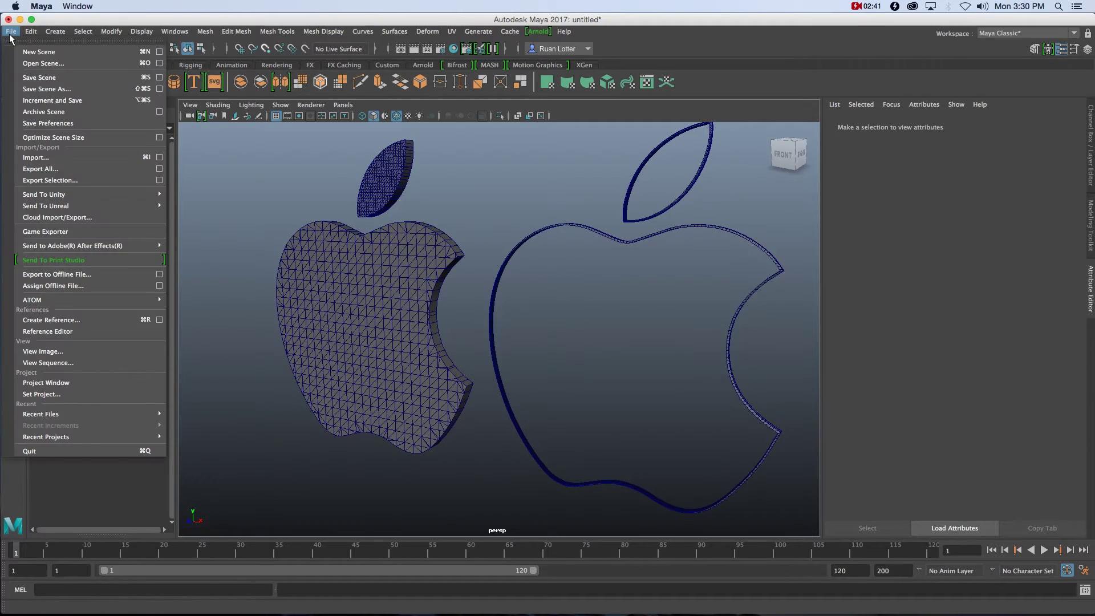
click(22, 47)
click(547, 316)
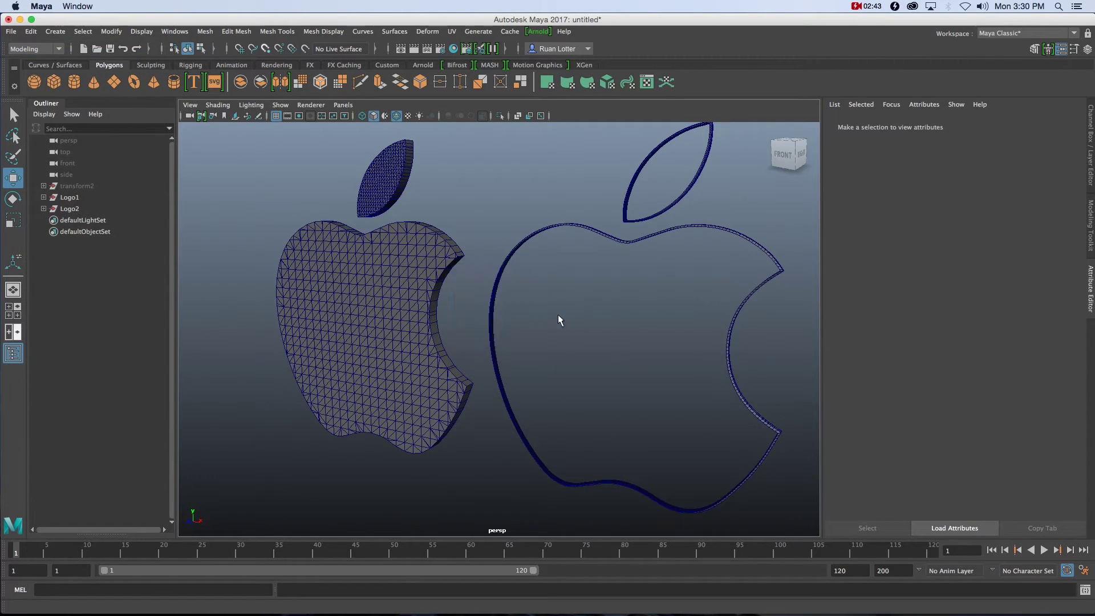
Show the viewport grid and orbit the empty scene
click(141, 31)
click(149, 56)
alt+drag(510, 398, 576, 391)
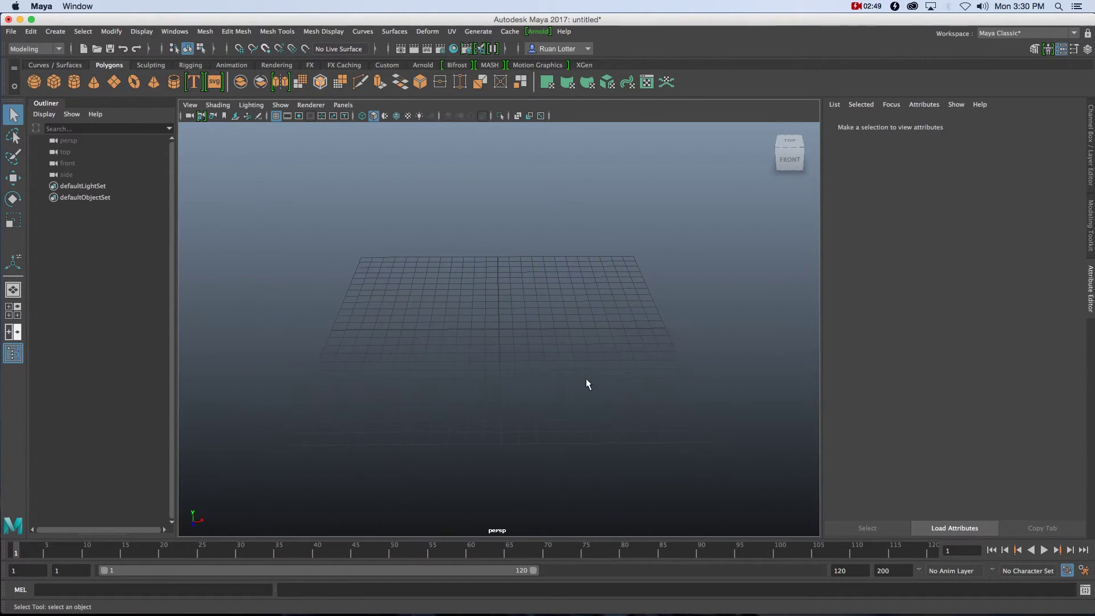
click(11, 32)
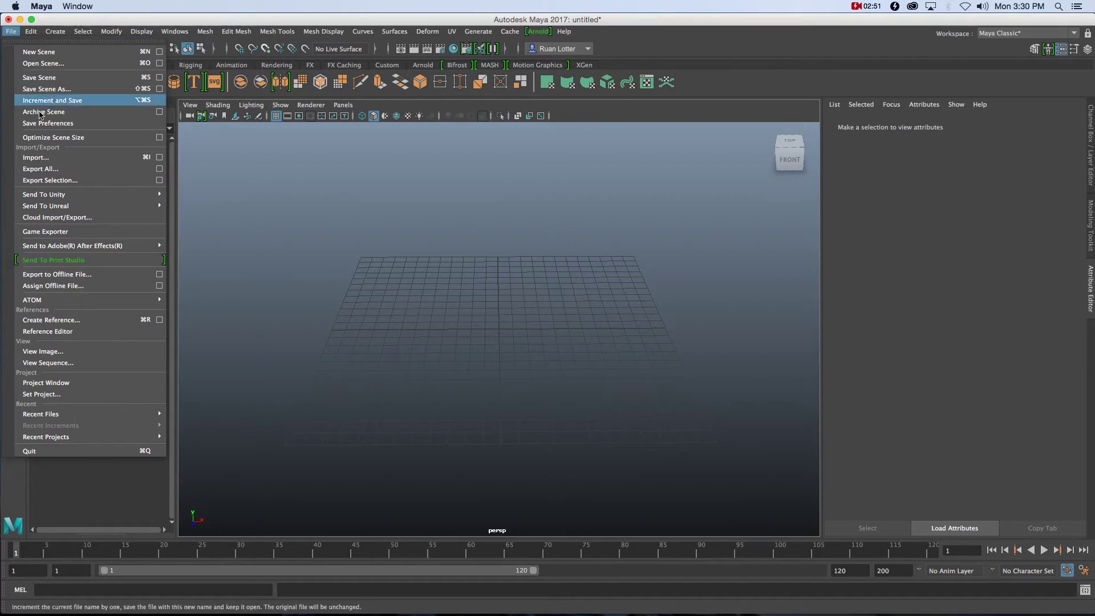
Import the AppleLogo.ai curves into the scene
click(39, 158)
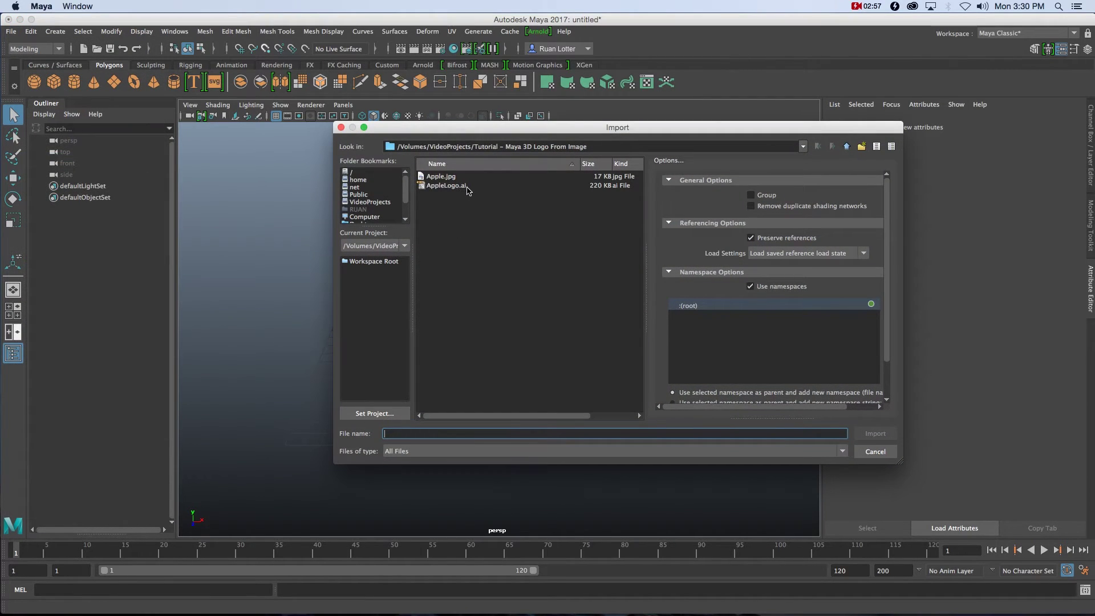
click(441, 187)
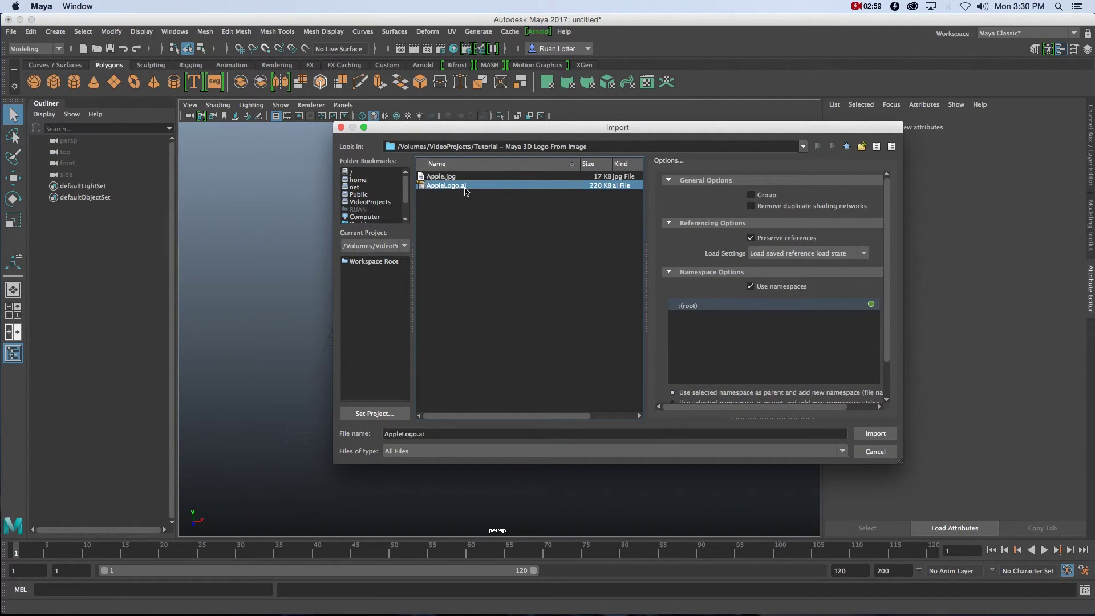
click(875, 433)
Select all the imported logo curves and move them up above the grid
alt+drag(579, 374, 576, 416)
scroll(579, 327, down, 5)
mouse_move(579, 331)
alt+mouse_down()
mouse_move(594, 367)
mouse_move(618, 384)
mouse_move(576, 319)
alt+mouse_up()
drag(536, 232, 609, 383)
key(w)
drag(509, 288, 448, 211)
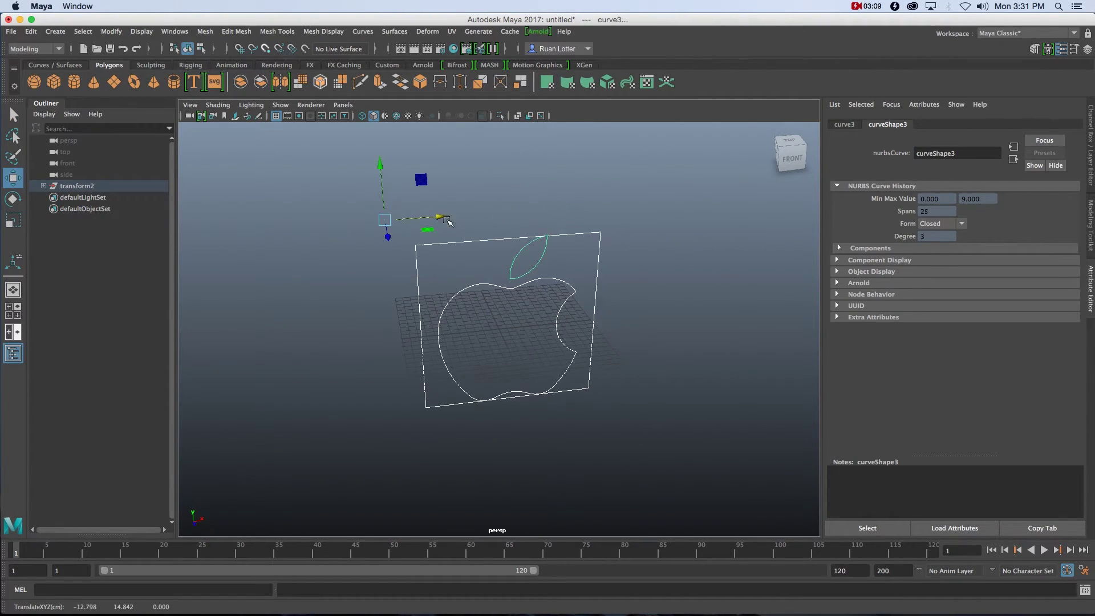
Frame the logo and expand transform2 and transform3 in the Outliner
key(f)
click(681, 363)
alt+drag(580, 362, 622, 377)
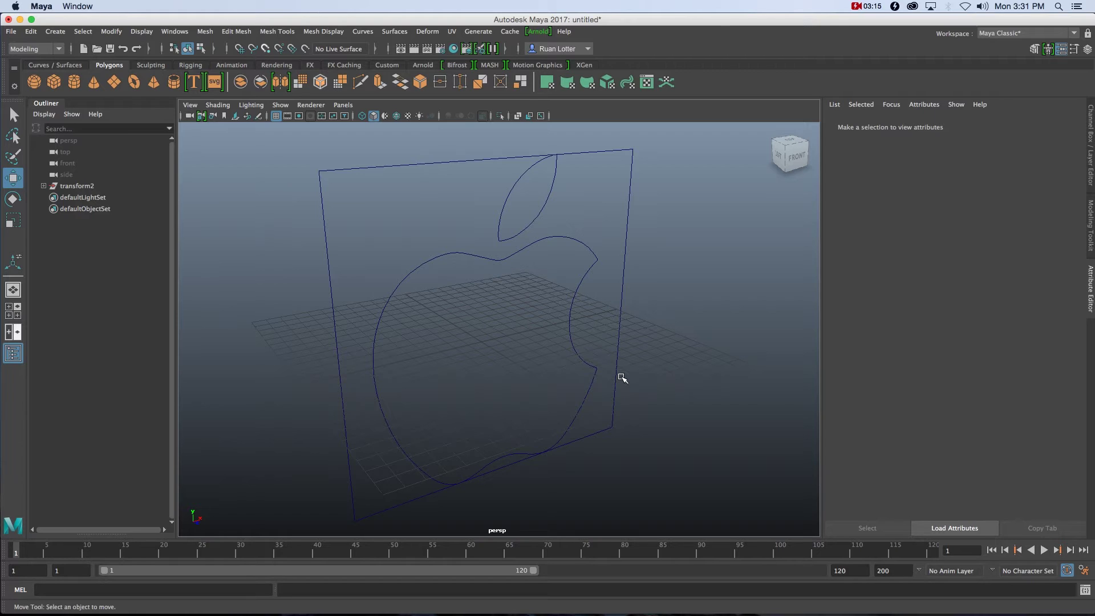
alt+drag(513, 317, 534, 325)
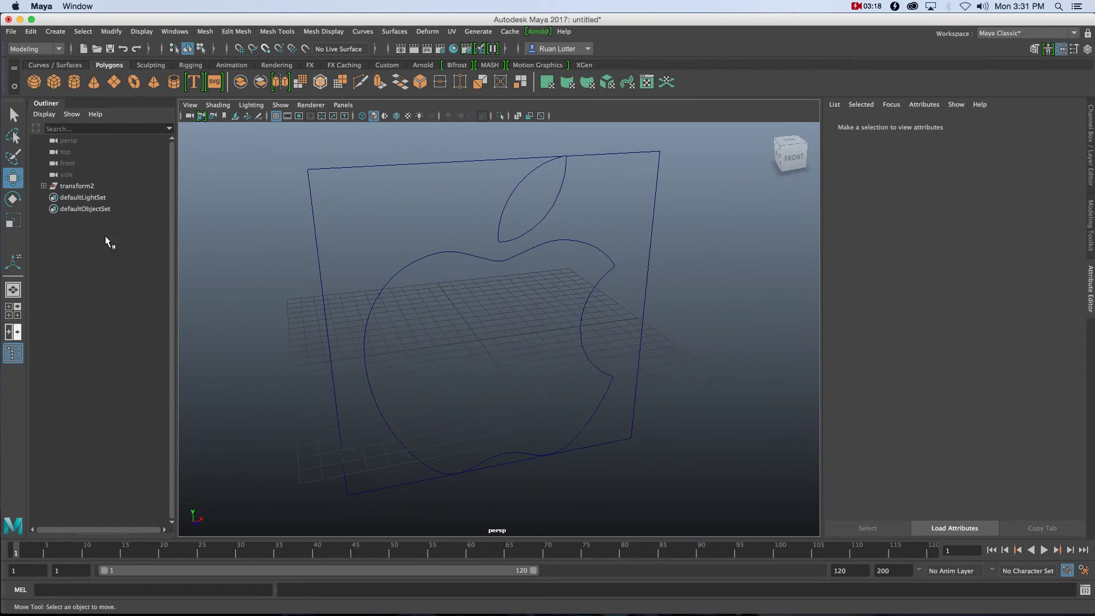
click(77, 185)
click(43, 186)
click(50, 197)
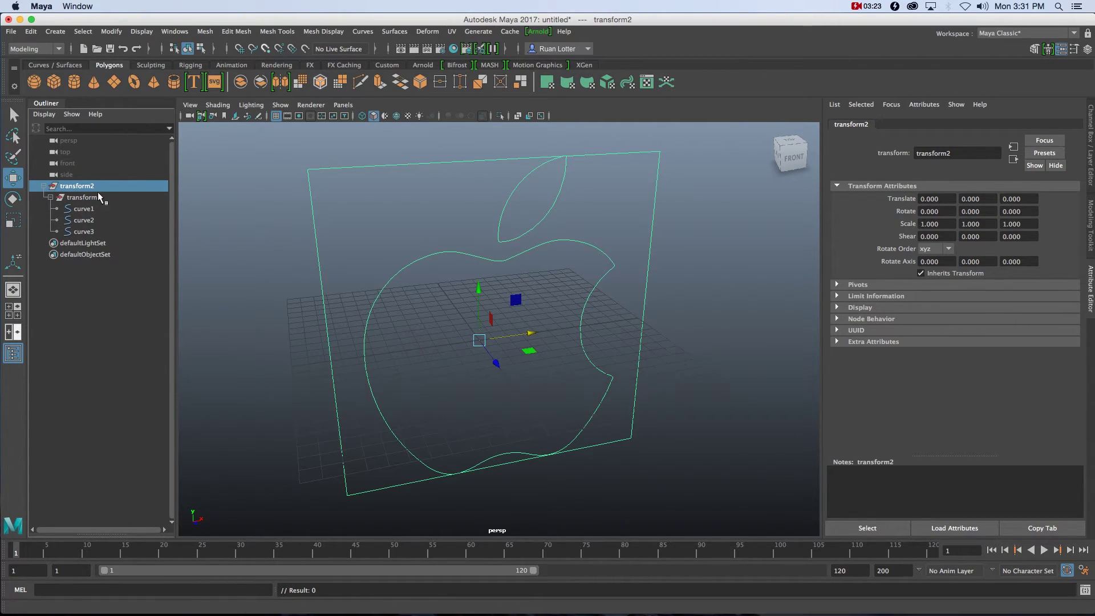
Select curve1, curve2 and curve3 in turn to identify each outline
click(17, 346)
click(12, 354)
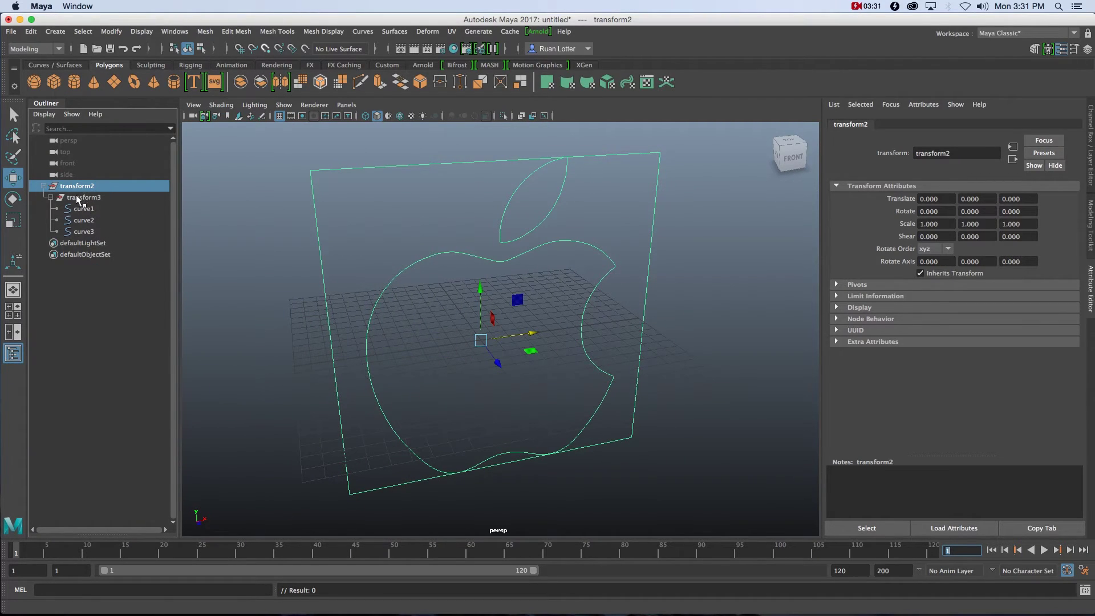
click(85, 210)
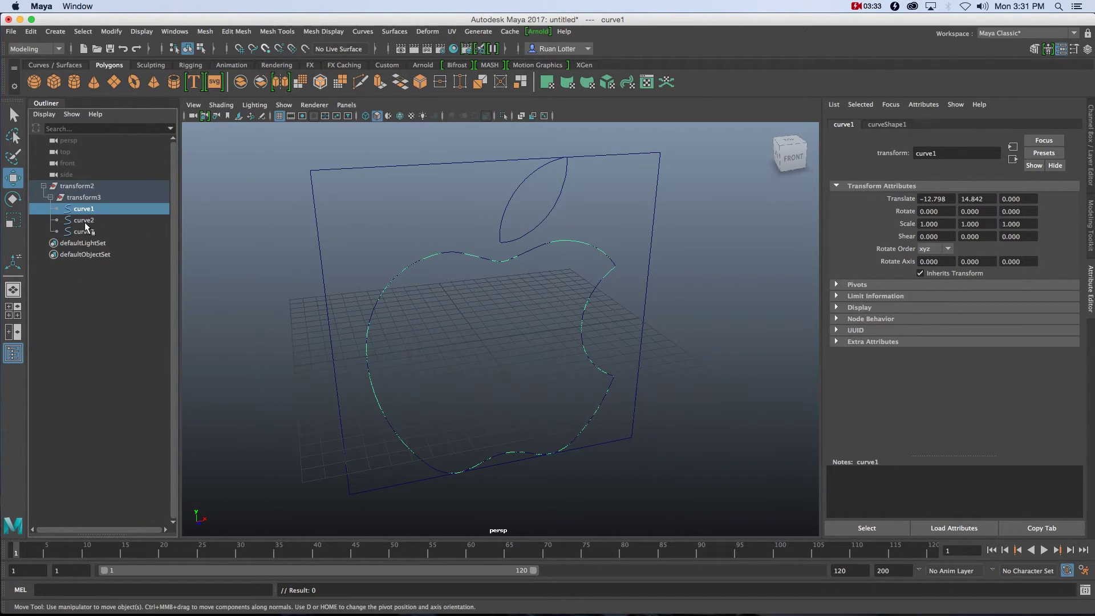
click(84, 221)
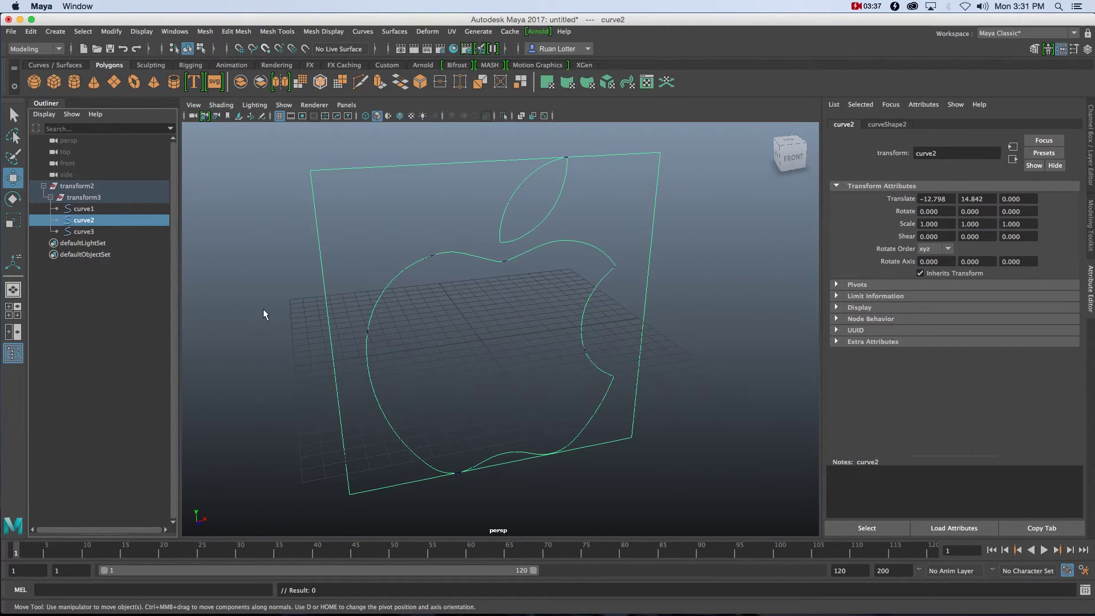
click(83, 232)
middle_drag(84, 209, 95, 213)
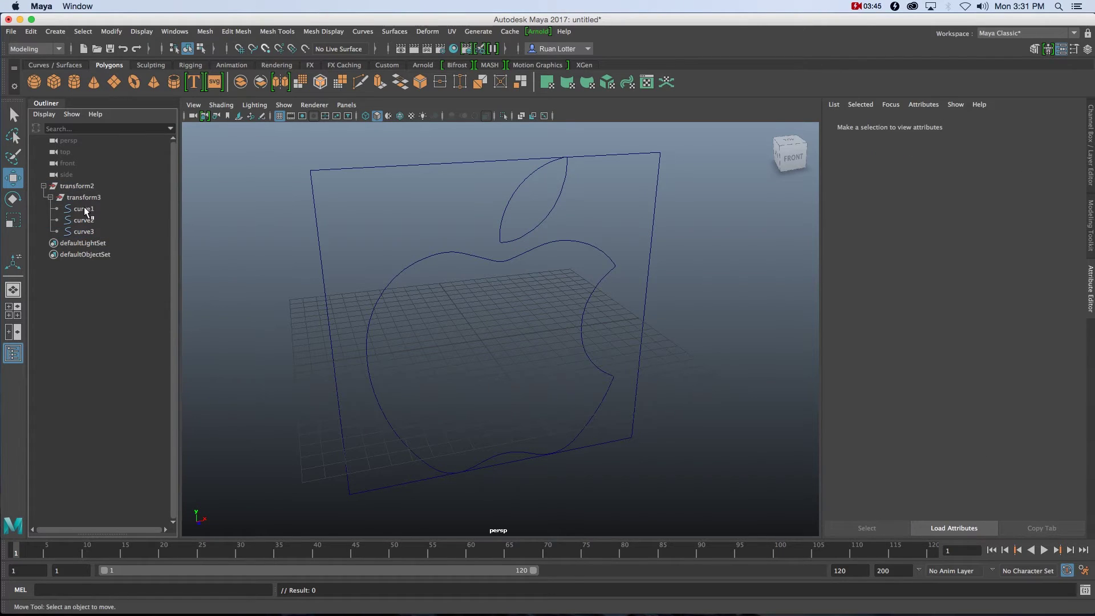
Delete curve2, the square frame curve
click(90, 210)
click(84, 231)
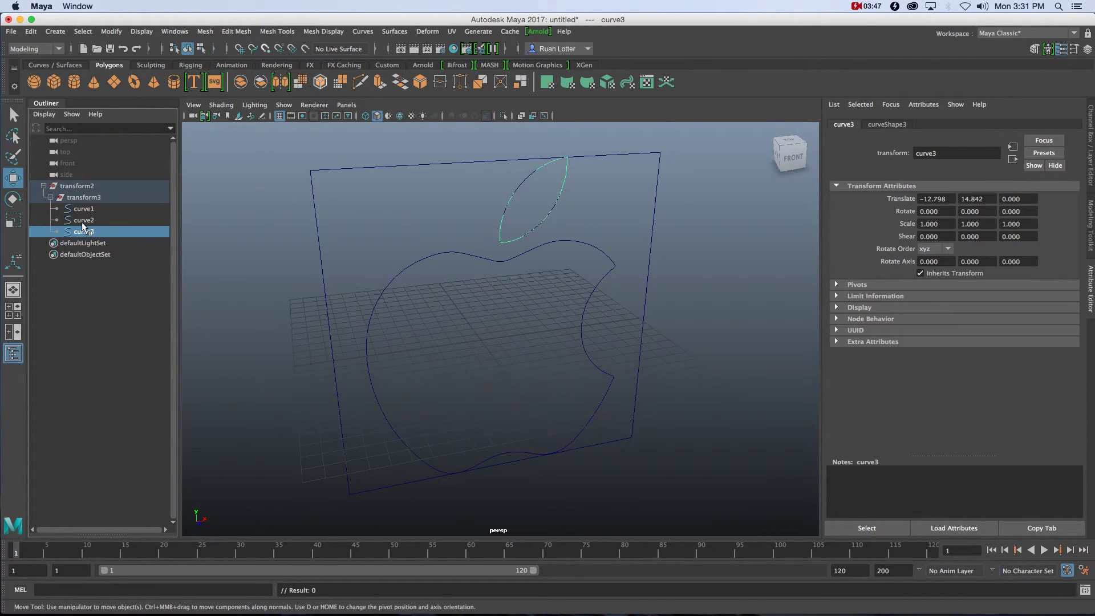
click(84, 221)
key(Delete)
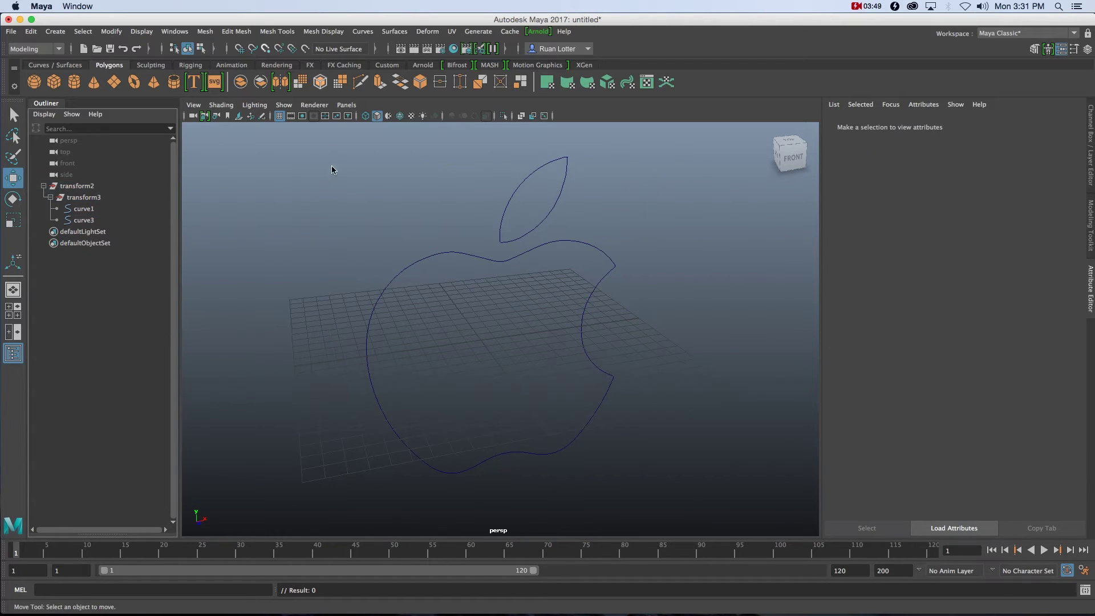
Select curve1, the apple body outline
click(528, 248)
key(Left)
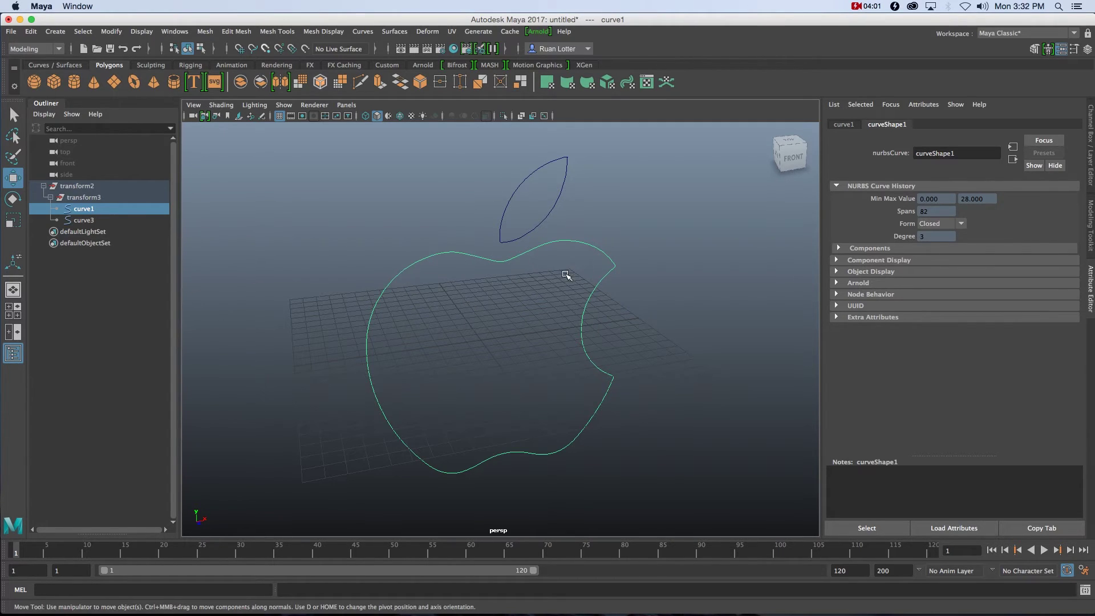
click(489, 191)
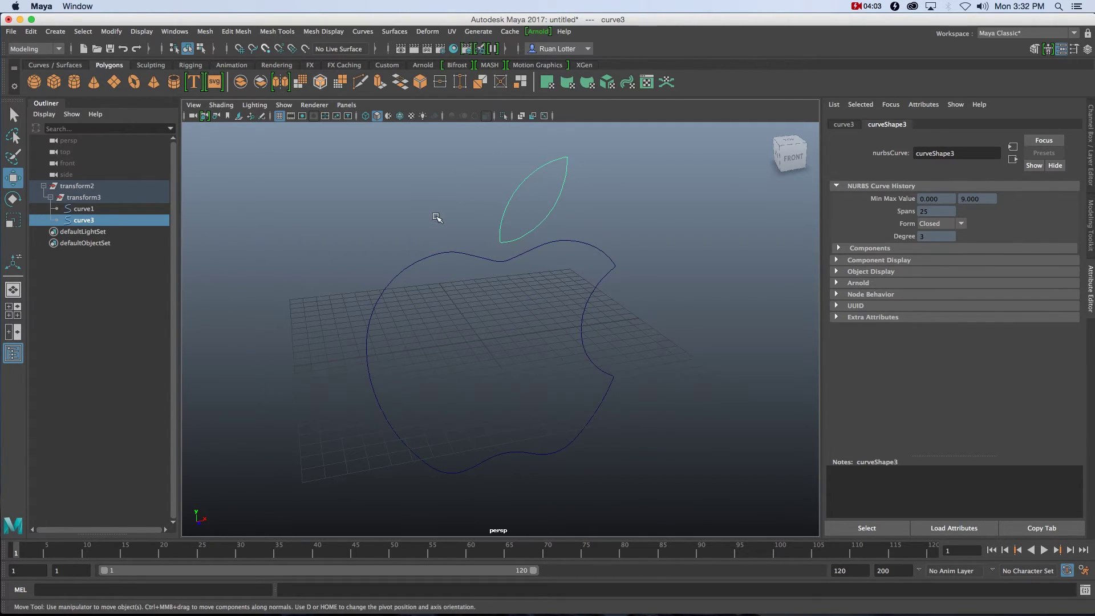
drag(394, 234, 484, 357)
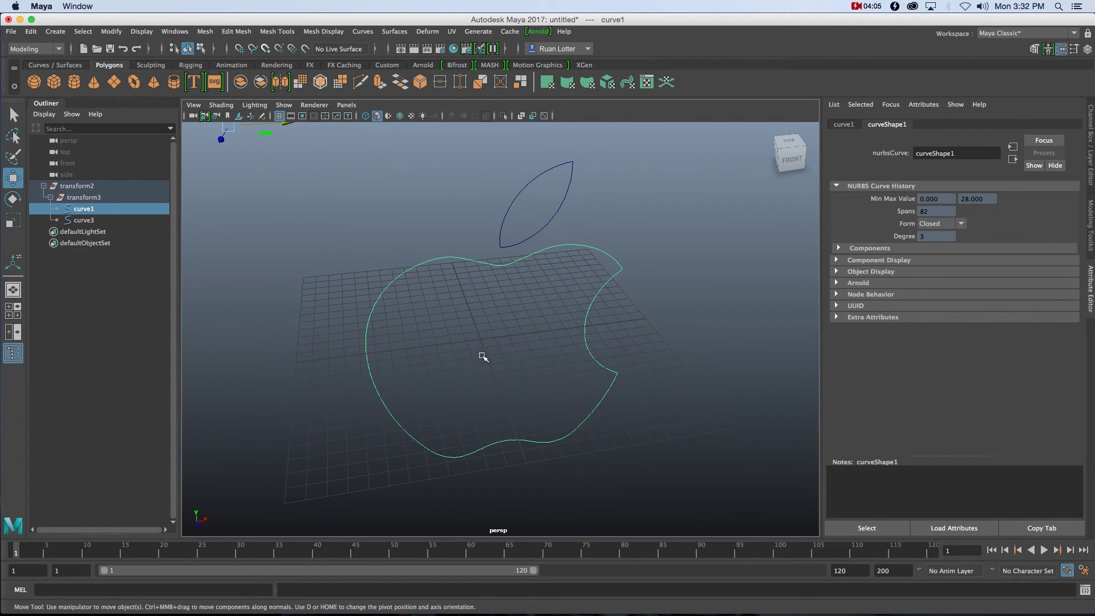
Apply Planar with reset settings, Polygons output and tessellation Count 1000 to the apple body
click(394, 32)
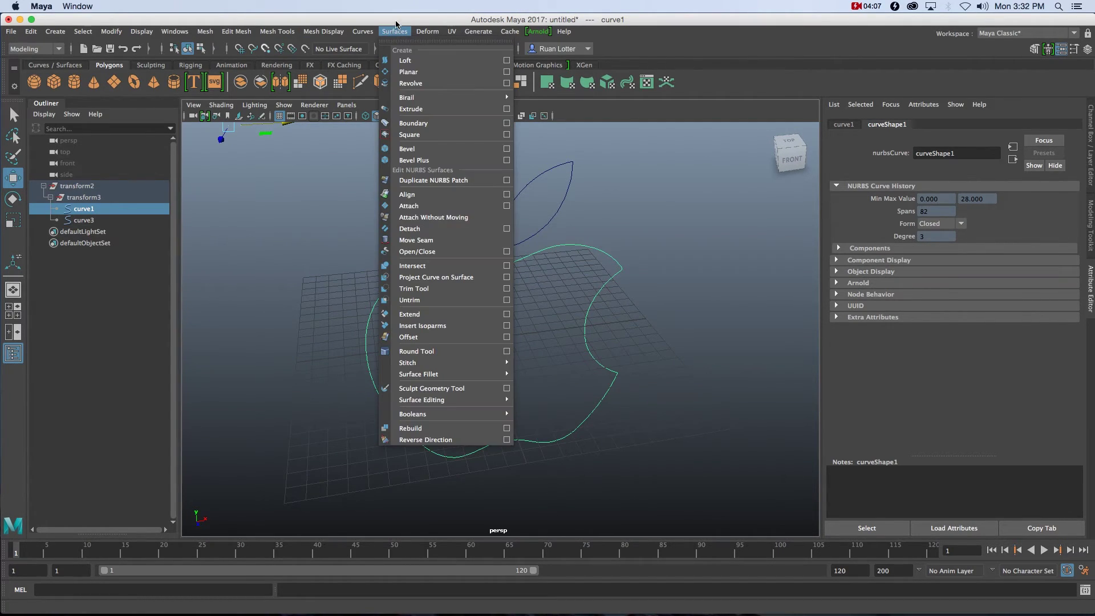
click(507, 72)
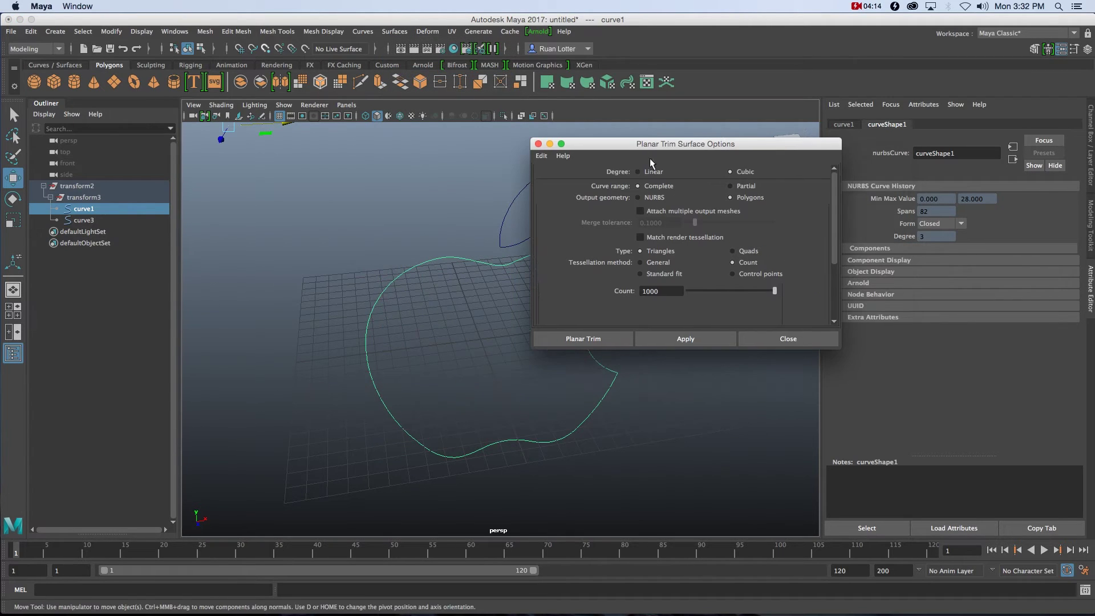
click(541, 156)
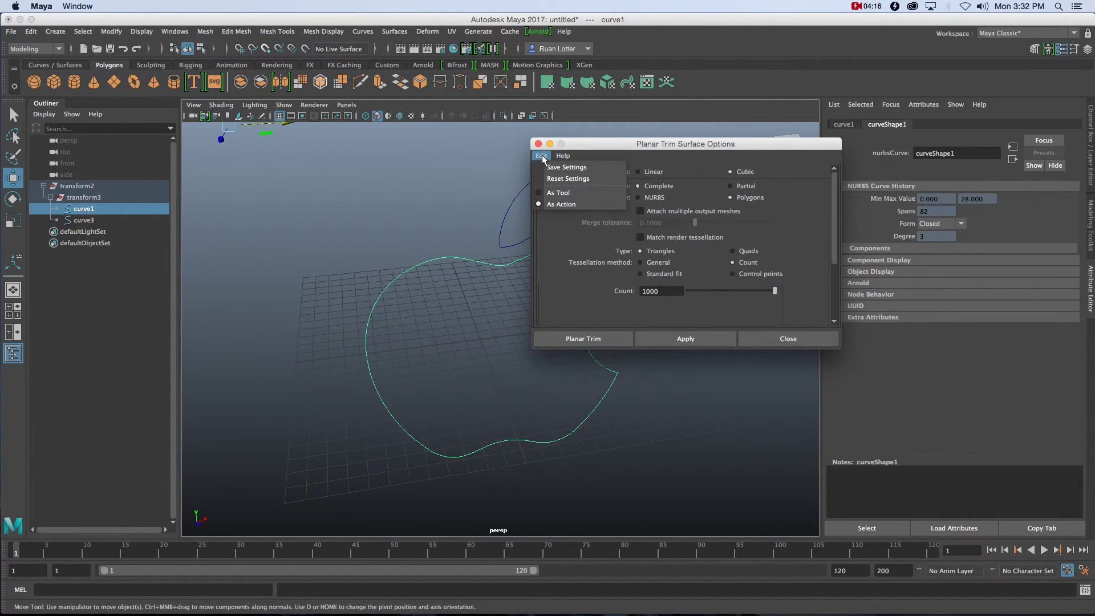
click(556, 180)
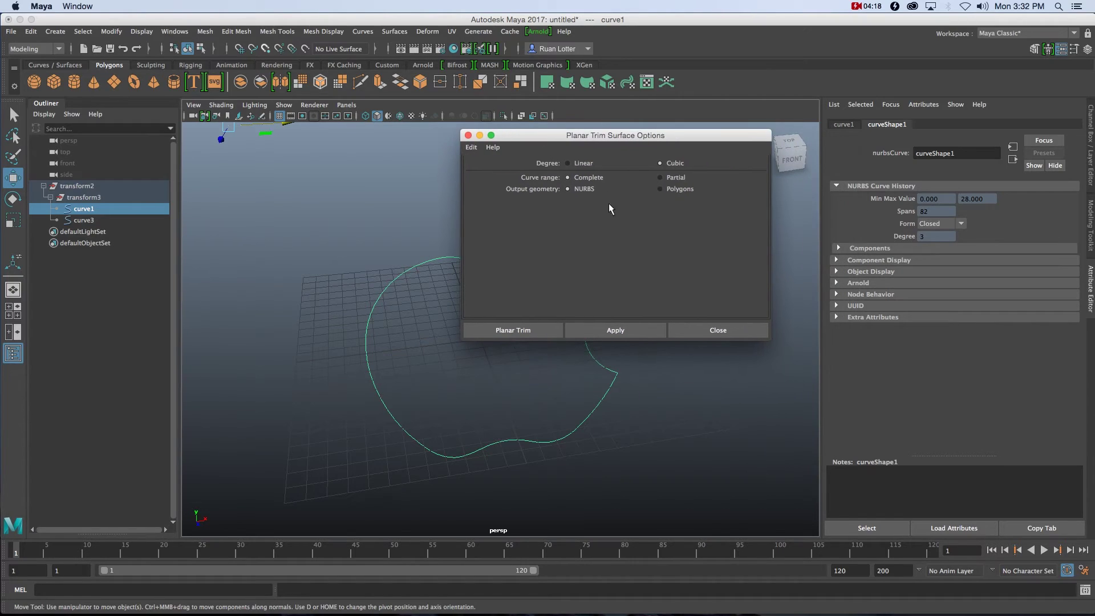
click(673, 189)
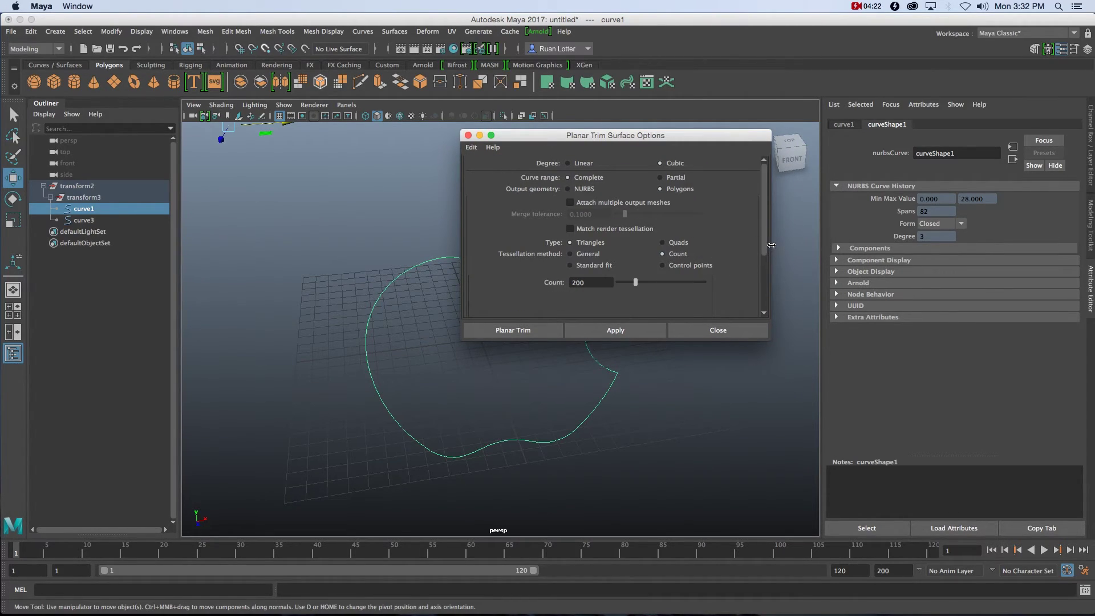
click(675, 255)
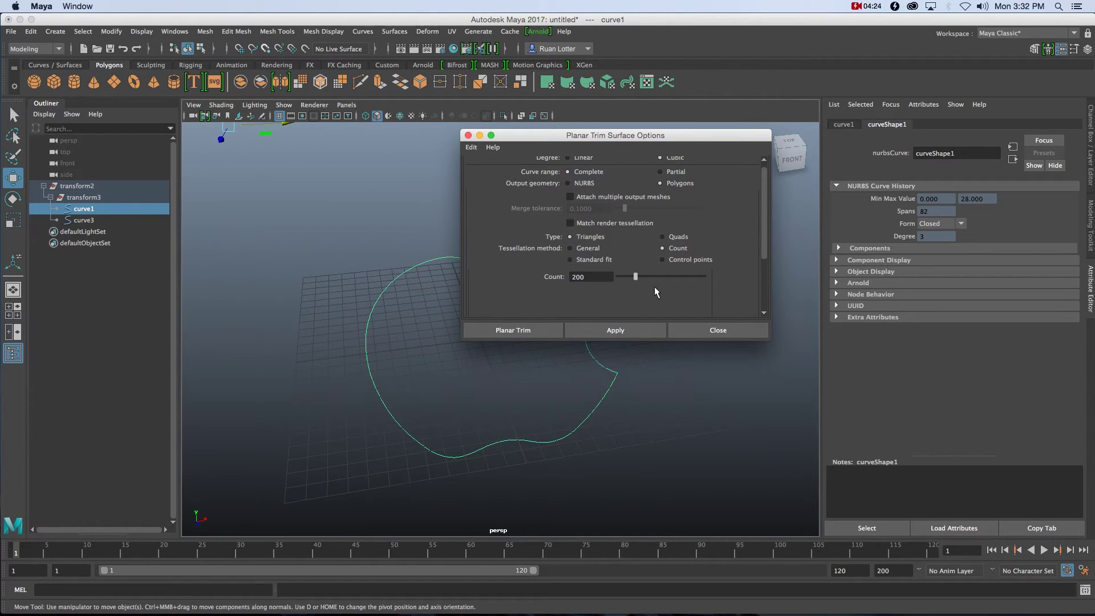
drag(637, 279, 720, 293)
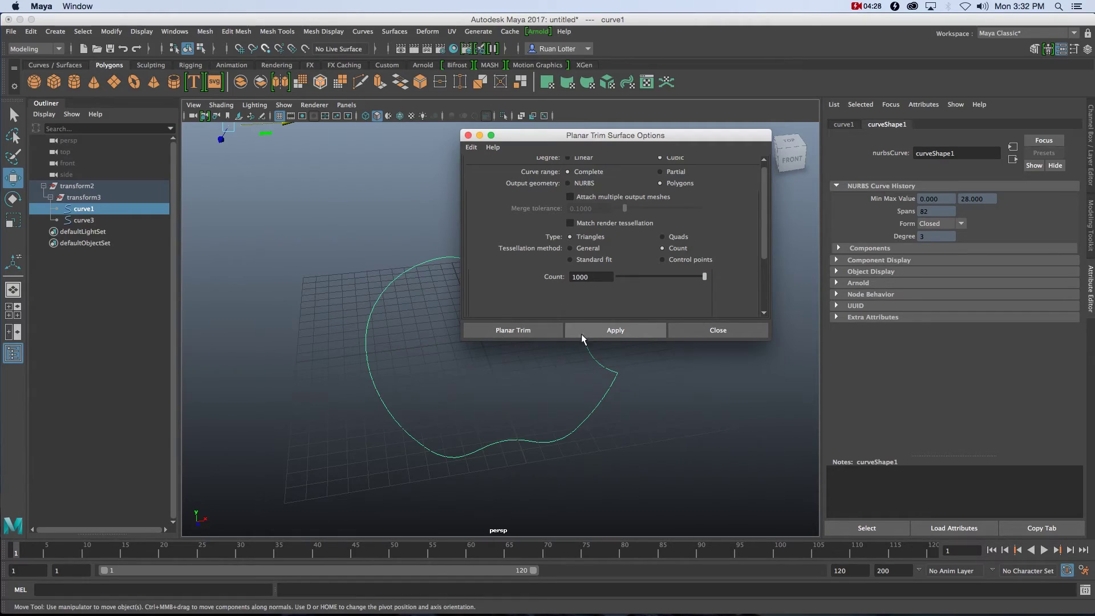
click(511, 330)
Orbit to inspect the new flat surface and select the leaf curve
alt+drag(644, 308, 628, 318)
alt+drag(408, 335, 590, 332)
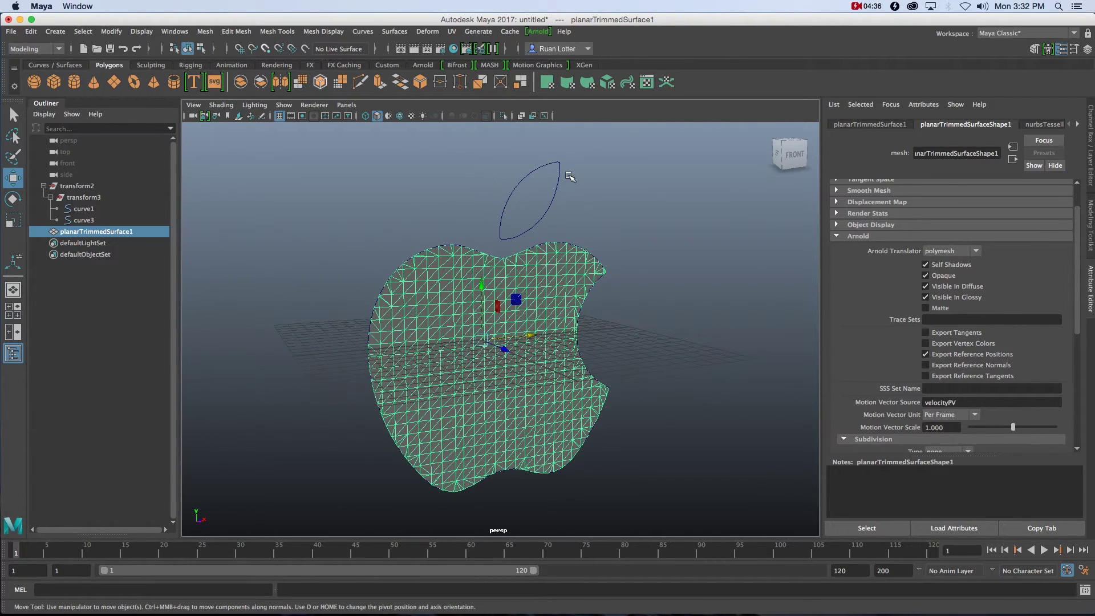
click(542, 206)
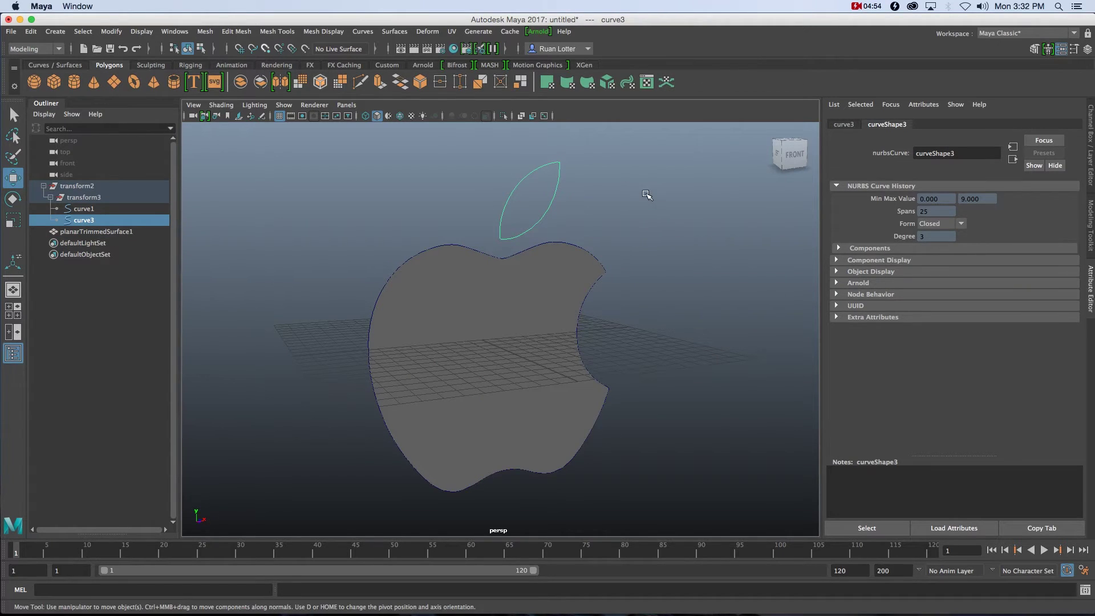
Fill the leaf curve with a planar surface and hide both outline curves
key(g)
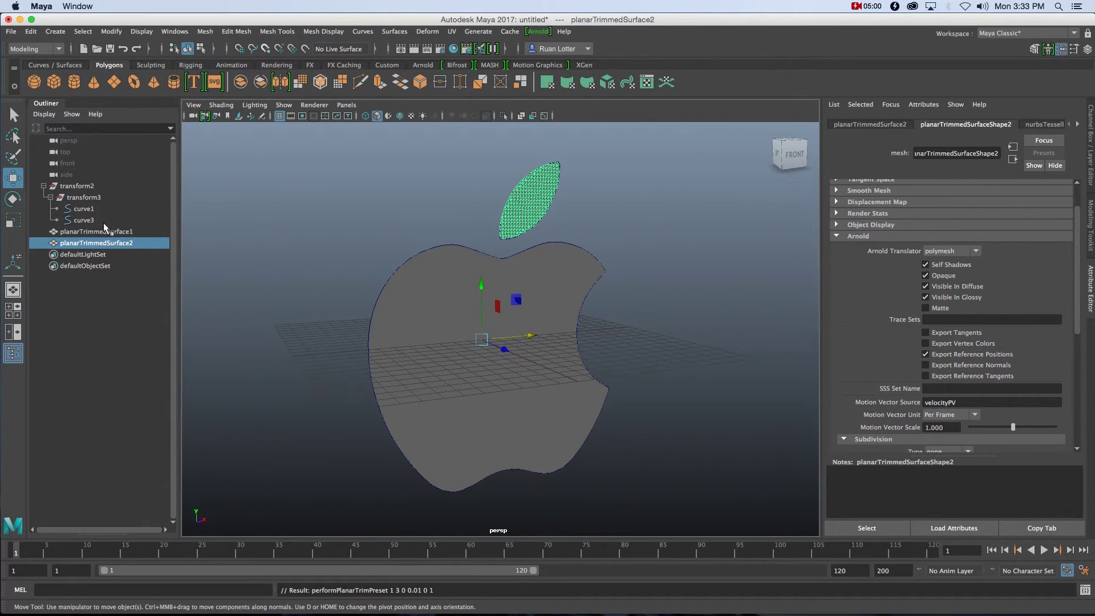
drag(87, 211, 178, 220)
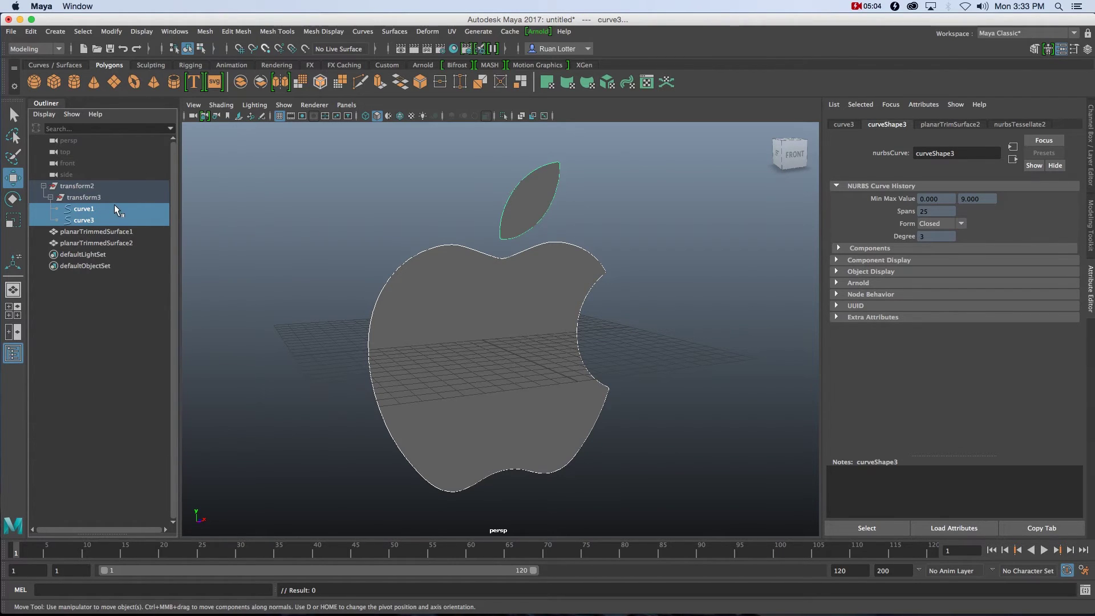
key(h)
Select both flat apple surfaces and extrude them 0.401 deep
key(q)
click(263, 250)
drag(345, 187, 613, 345)
mouse_move(691, 306)
alt+mouse_down()
mouse_move(644, 310)
mouse_move(699, 303)
alt+mouse_up()
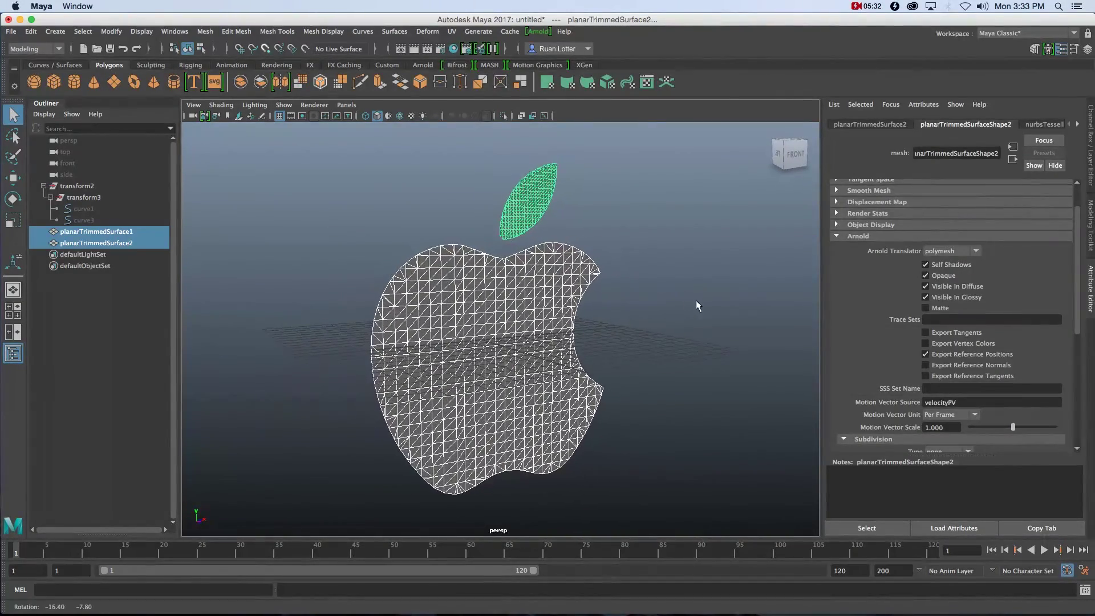
click(236, 32)
click(254, 130)
Orbit to check the extruded apple, then reselect both surfaces
alt+drag(502, 171, 570, 157)
click(615, 211)
alt+drag(615, 211, 636, 306)
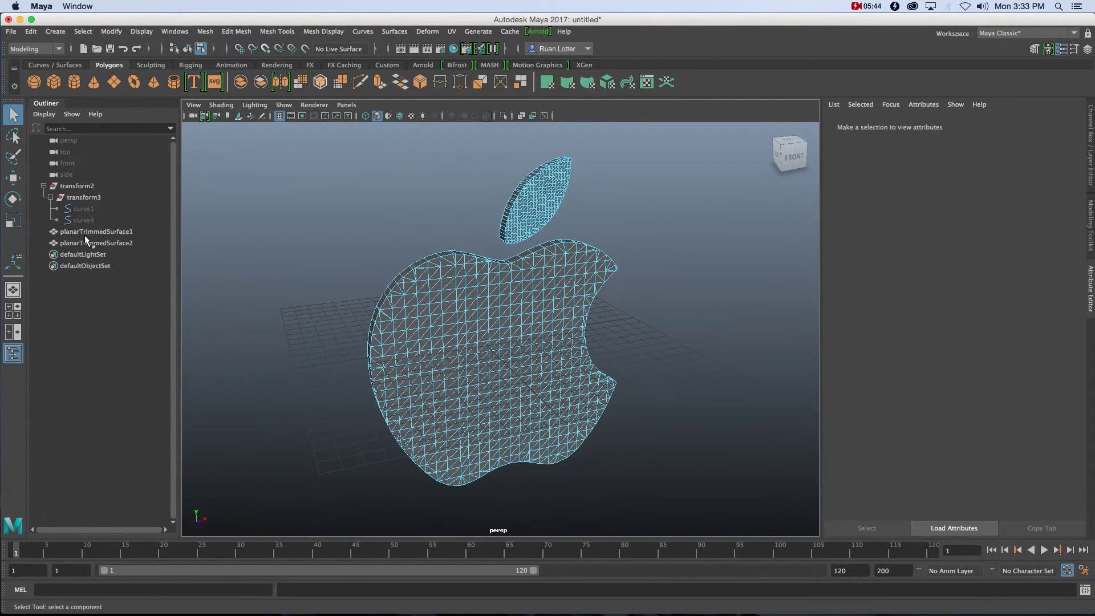
drag(84, 234, 91, 244)
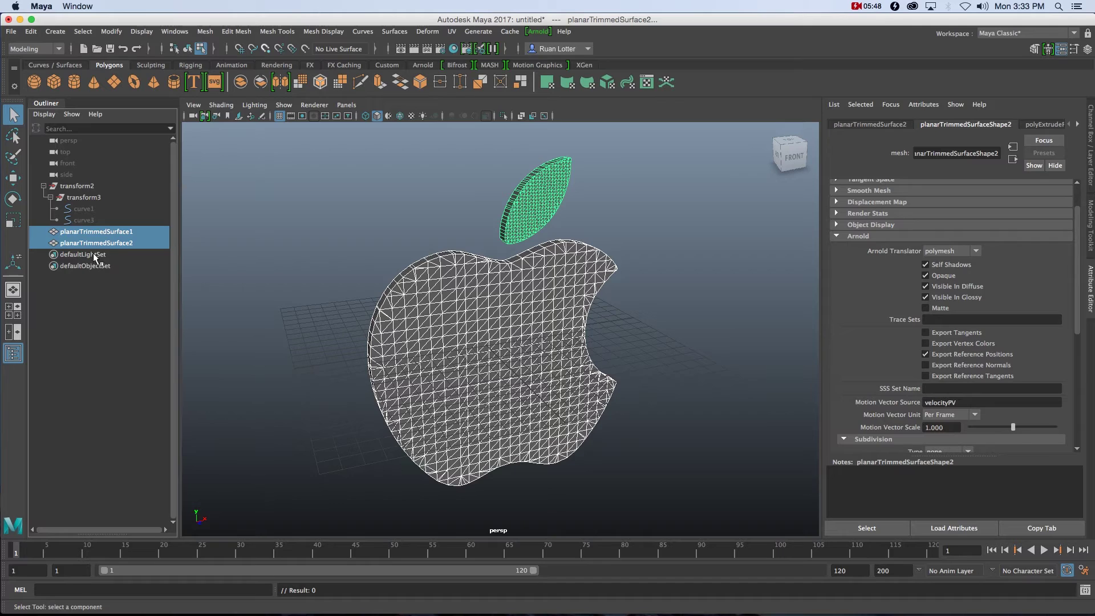
Group the two extruded surfaces as Logo1 and hide it
key(ctrl+g)
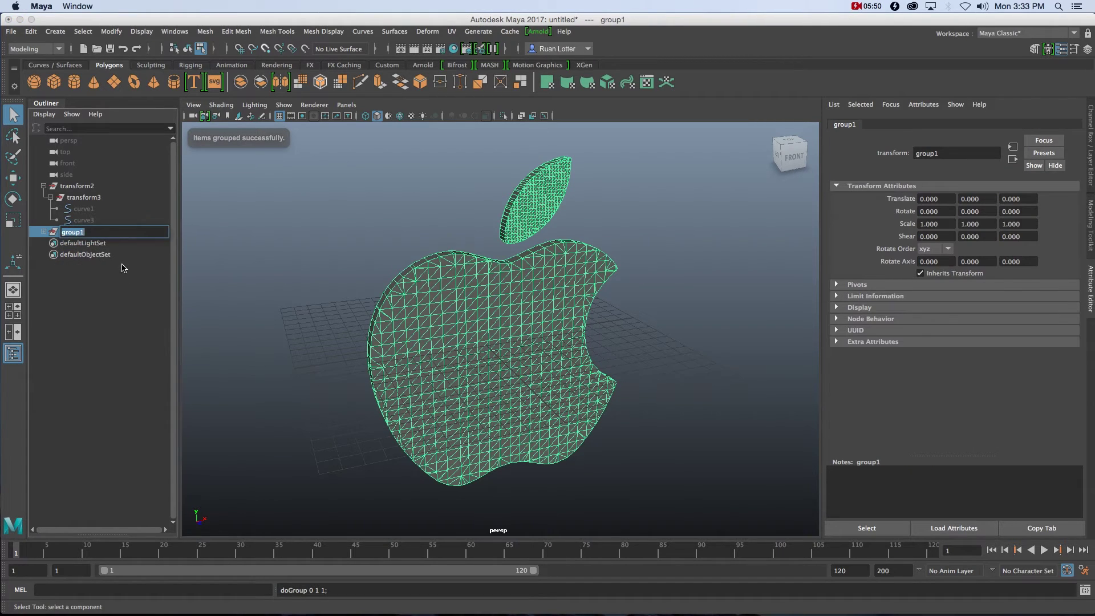
text(Log)
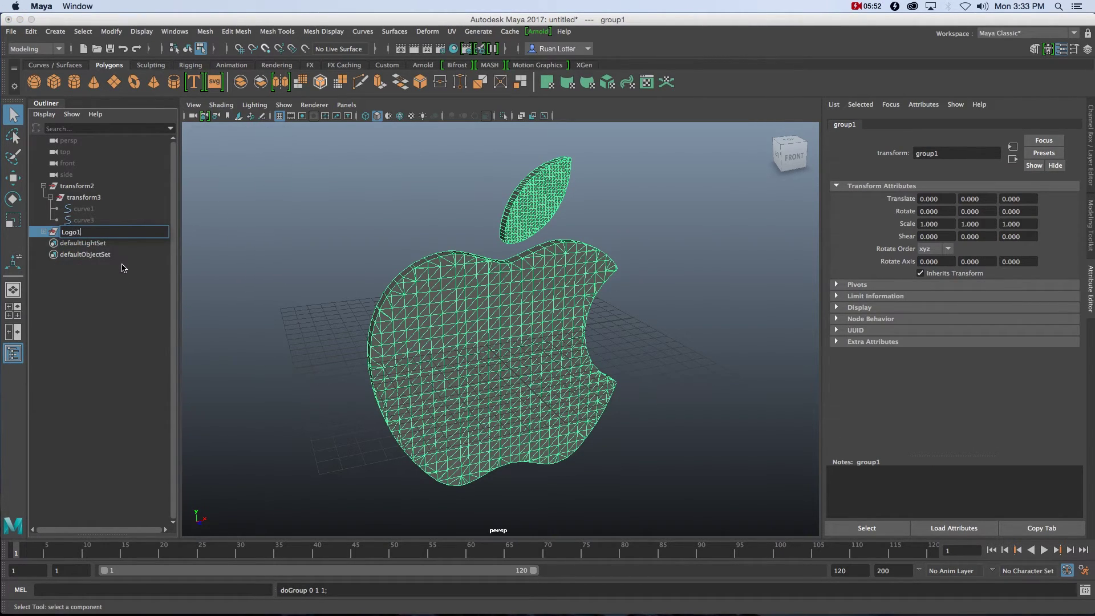
text(o1)
key(Return)
key(ctrl+h)
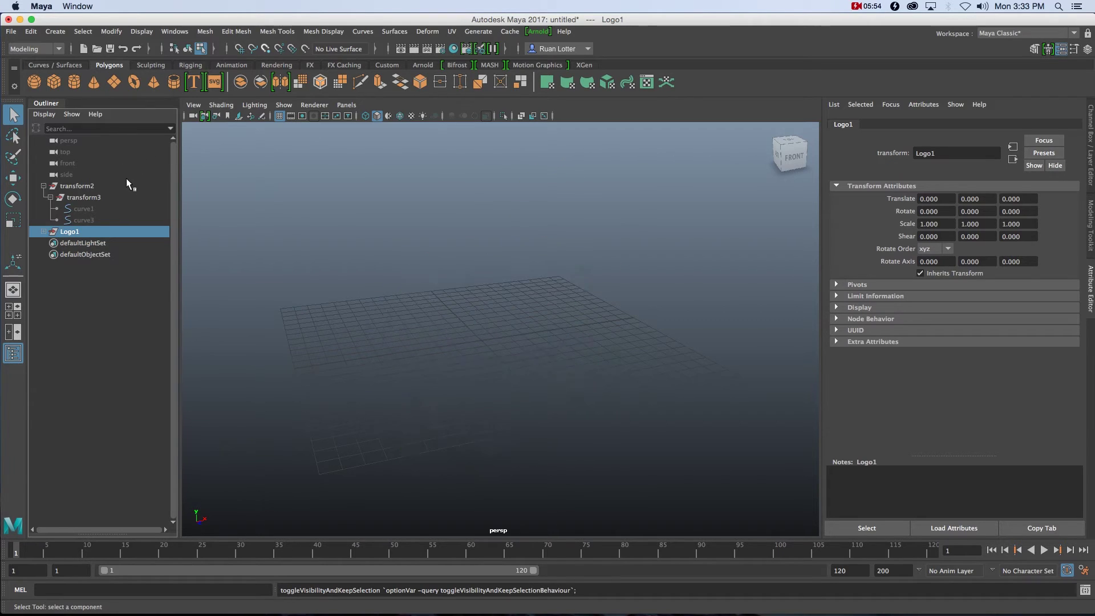
Unhide the outline curves curve1 and curve3
click(82, 292)
click(77, 207)
shift+click(87, 219)
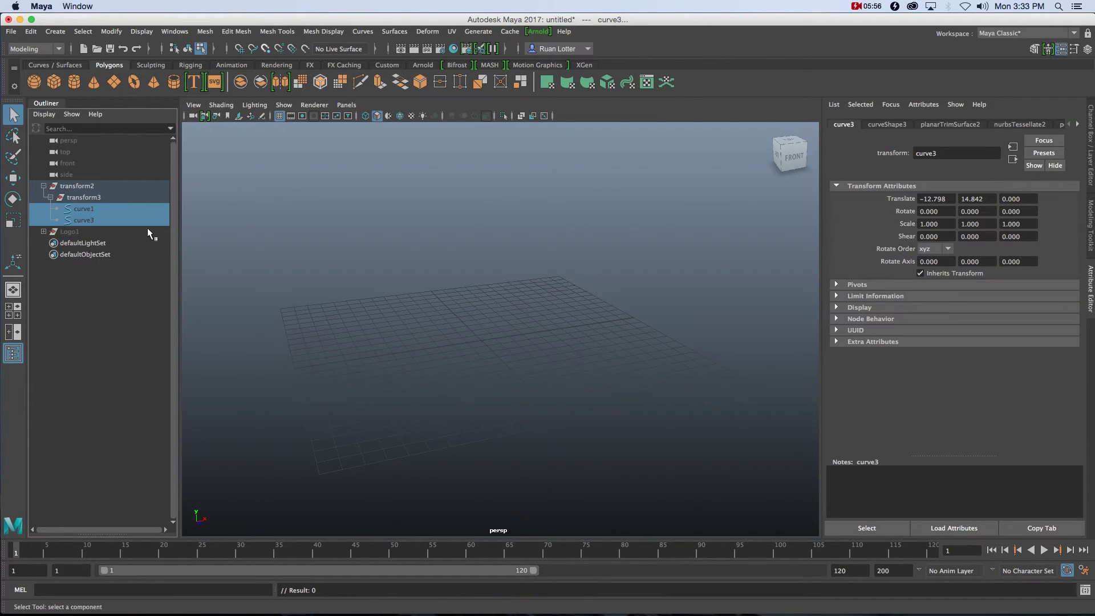
key(shift+h)
Tumble the view toward the front and select the apple body outline curve
click(367, 237)
alt+drag(367, 237, 406, 399)
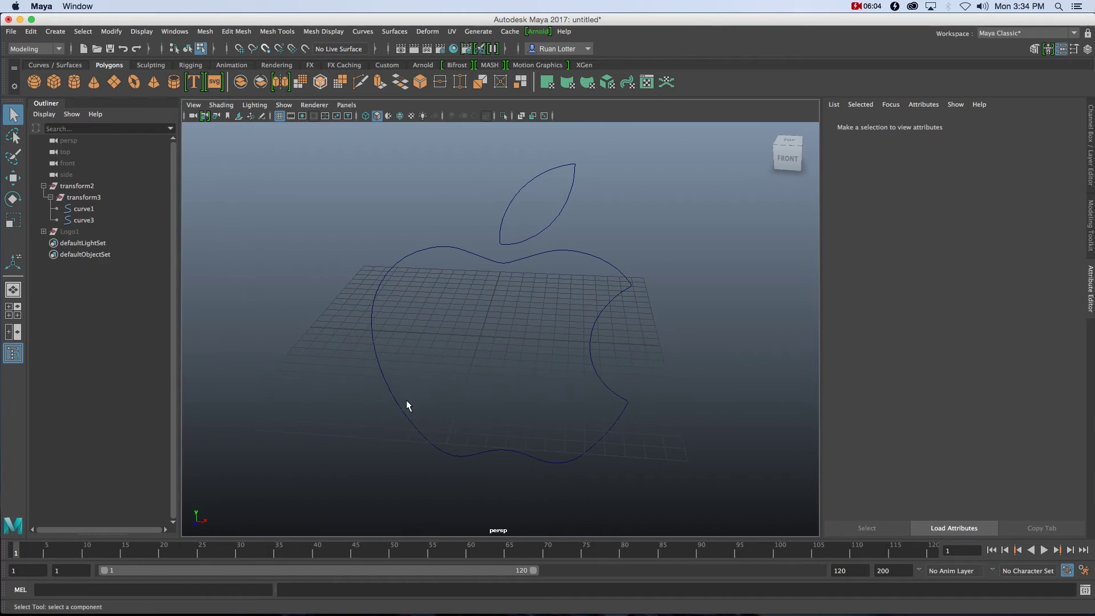
alt+drag(330, 352, 353, 242)
alt+drag(500, 359, 391, 275)
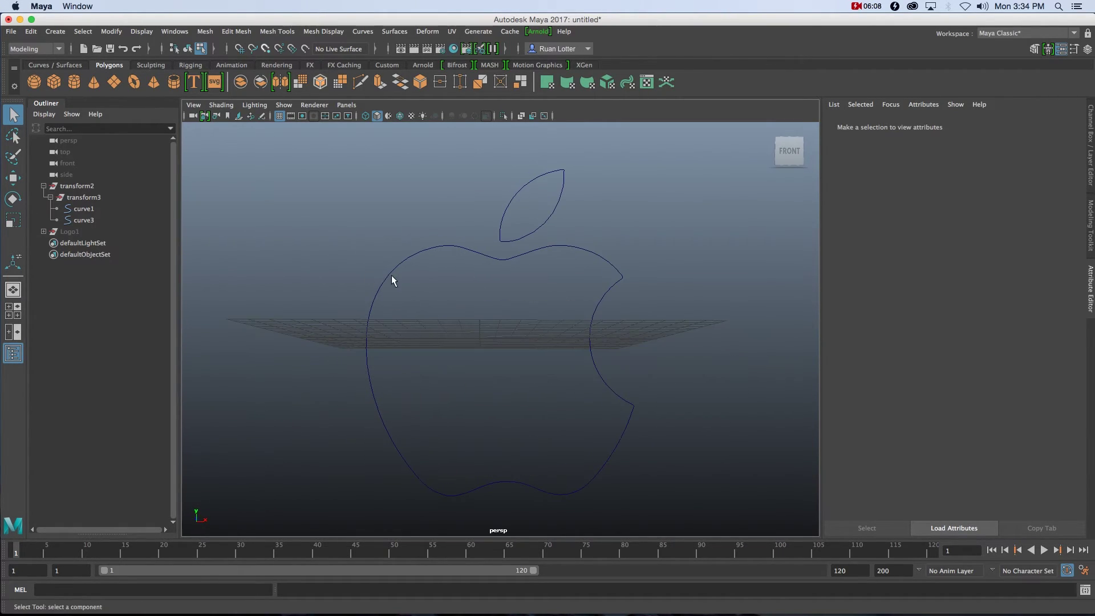
right_drag(392, 274, 444, 252)
alt+drag(465, 288, 465, 322)
click(448, 327)
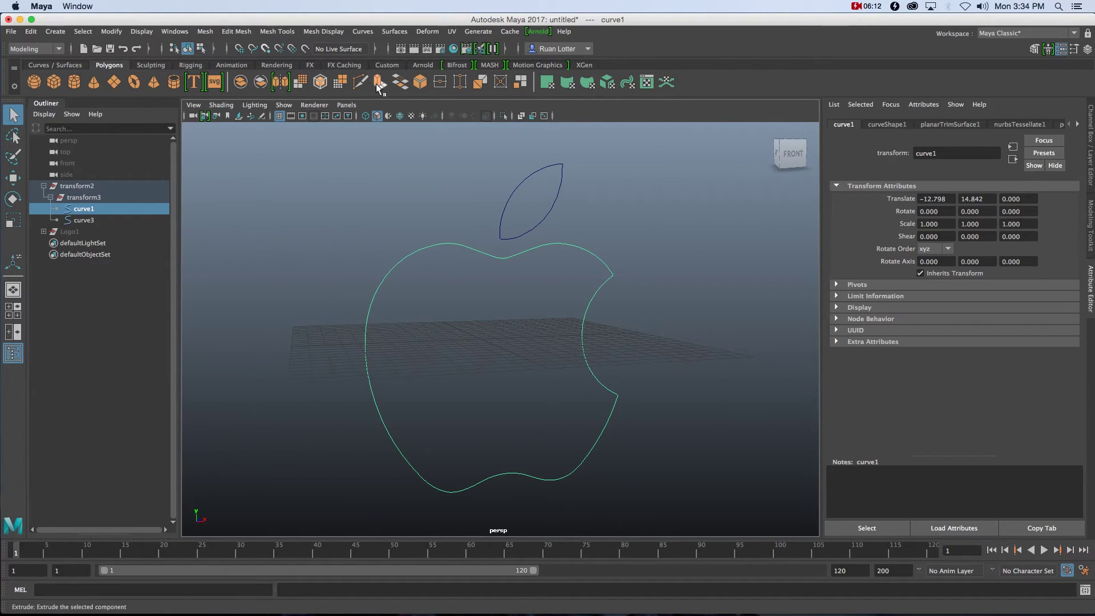
Reset the Bevel Plus options to defaults and turn off both start and end caps
click(397, 34)
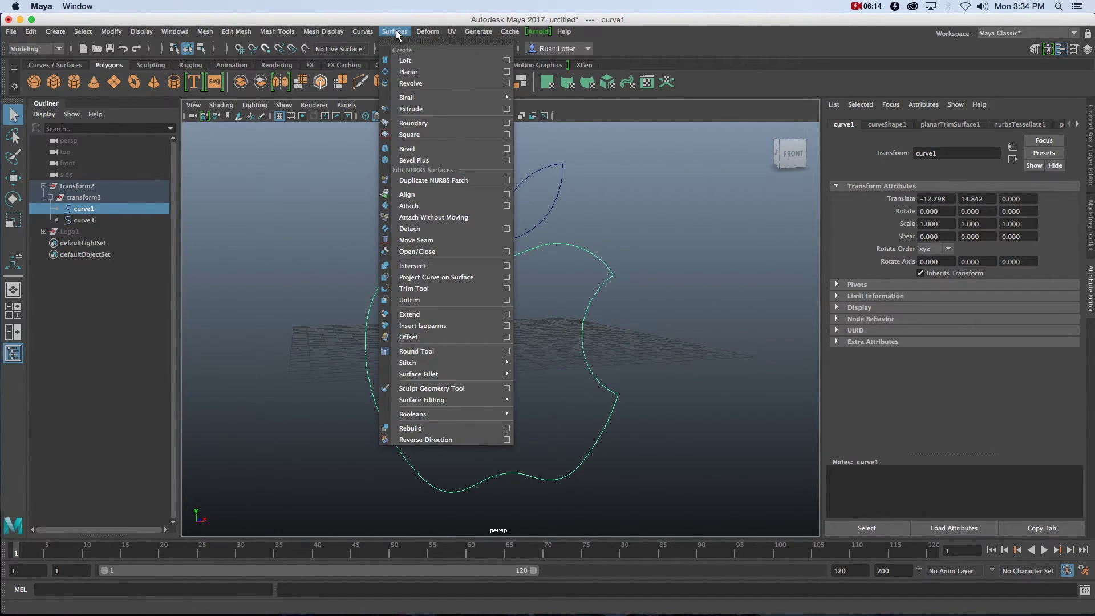
click(507, 160)
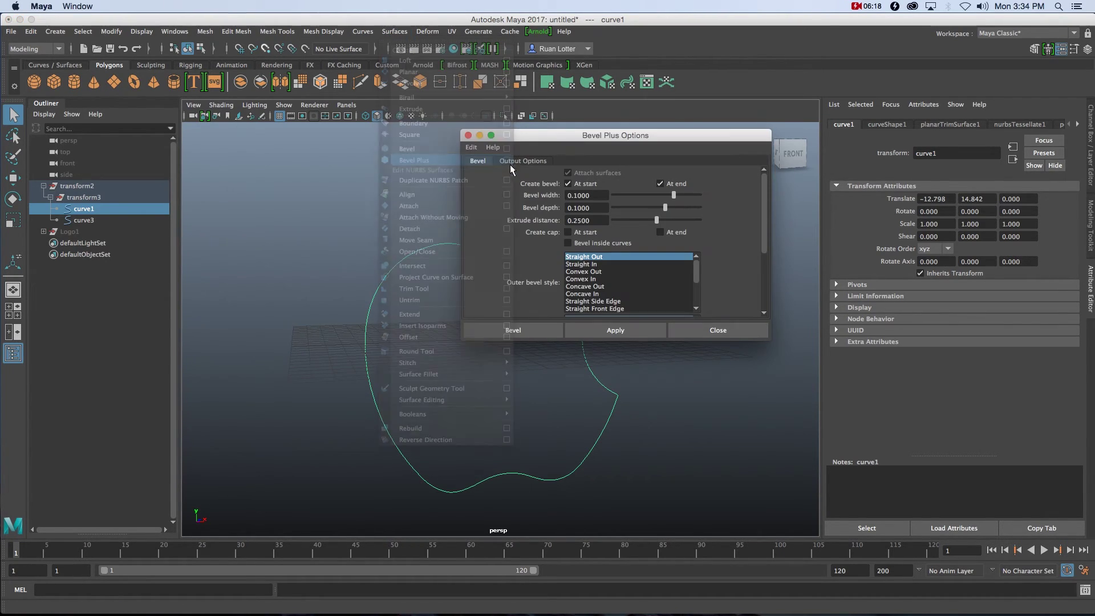
click(472, 148)
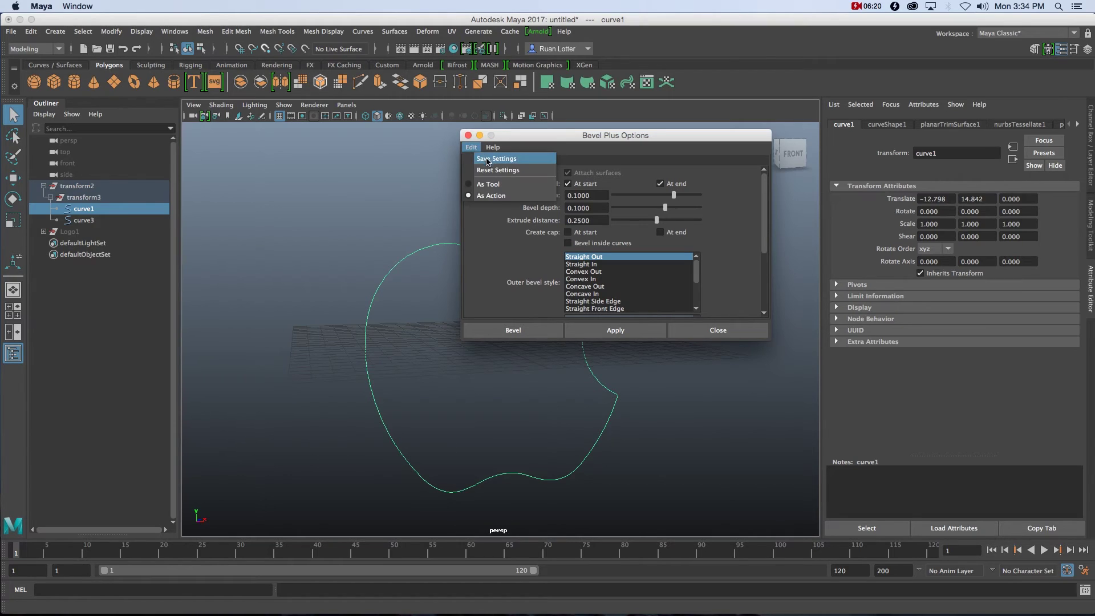
click(491, 170)
drag(608, 143, 525, 125)
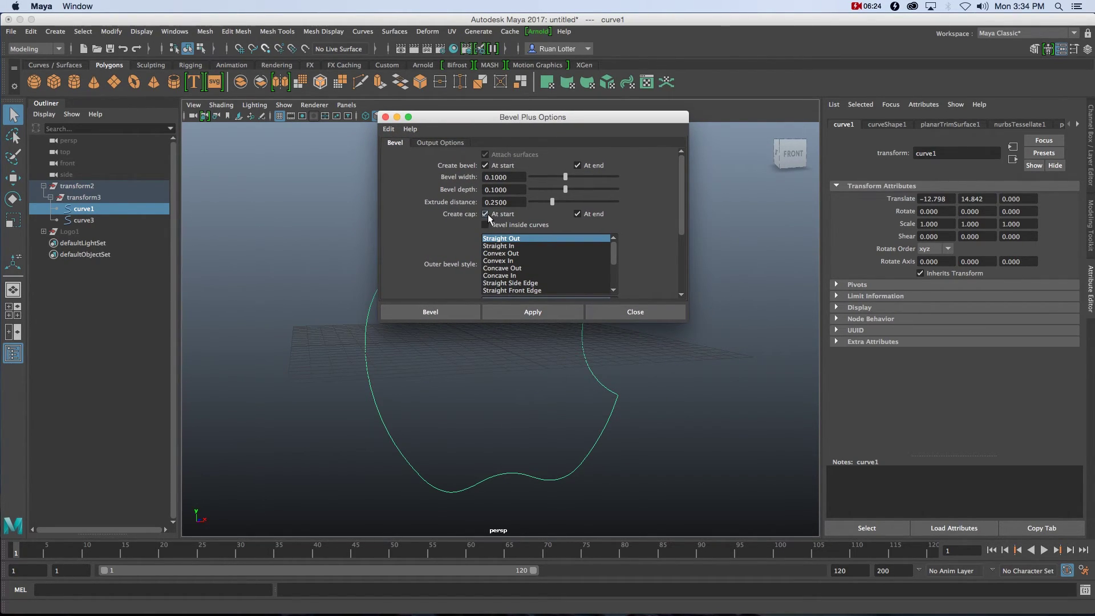
click(486, 214)
click(577, 215)
Set Bevel Plus output to a 1000-face polygon count and bevel the apple body curve
click(444, 142)
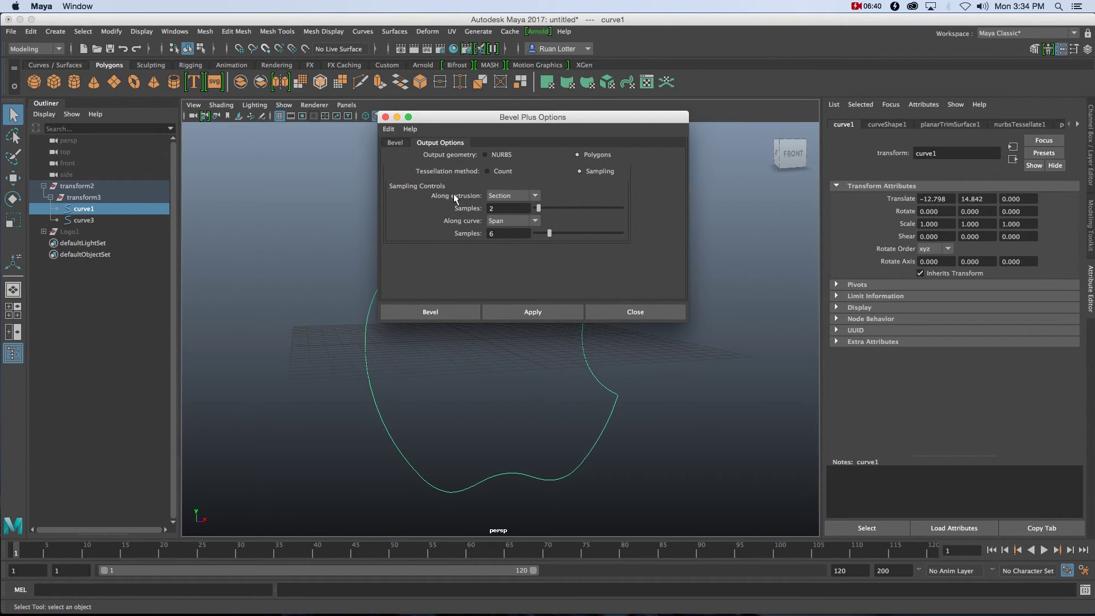
click(495, 170)
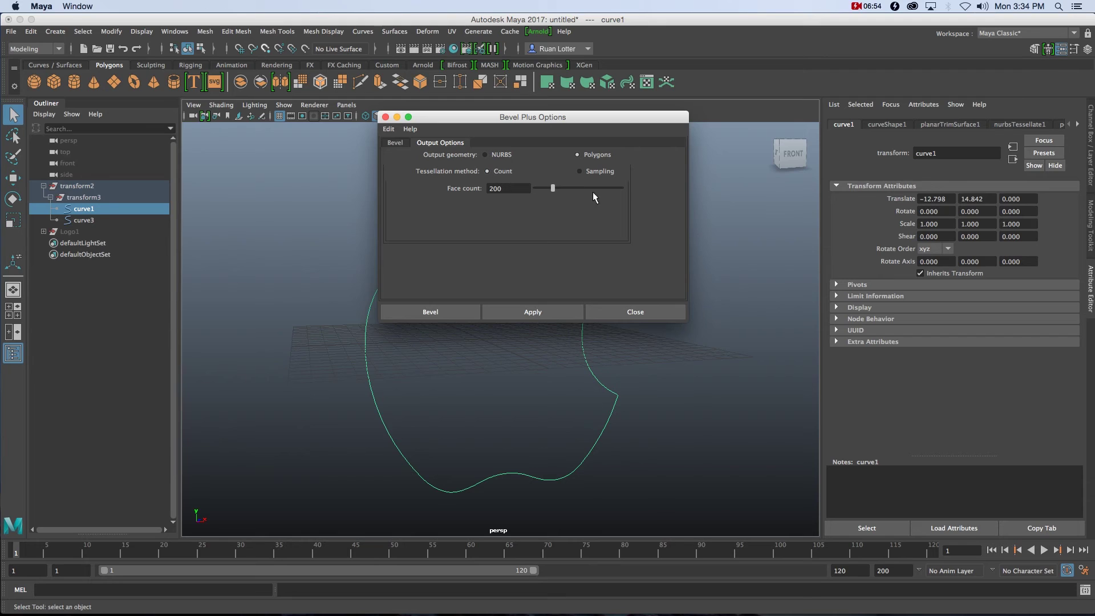
drag(552, 188, 621, 188)
click(443, 311)
alt+drag(711, 325, 624, 291)
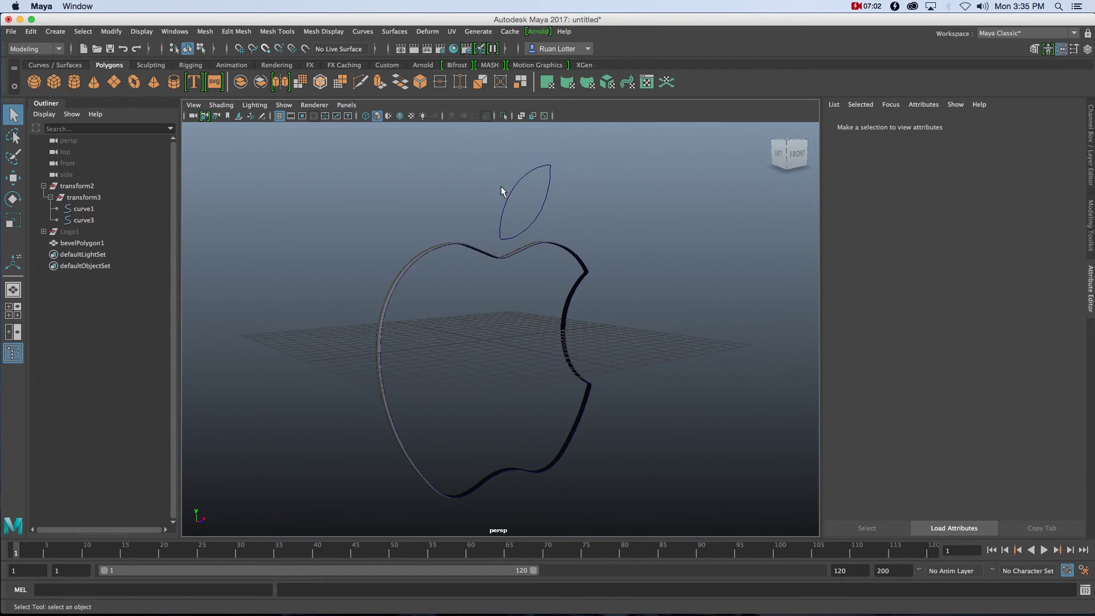
click(547, 202)
Repeat the Bevel Plus on the leaf curve, then hide curve1 and curve3
key(g)
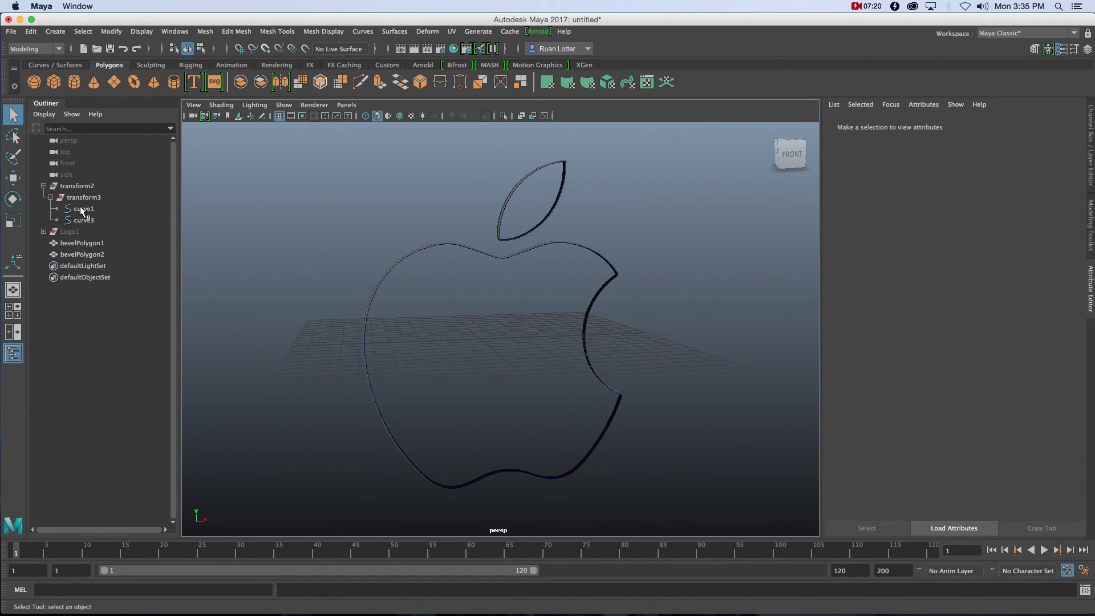
click(81, 209)
shift+click(107, 219)
key(ctrl+h)
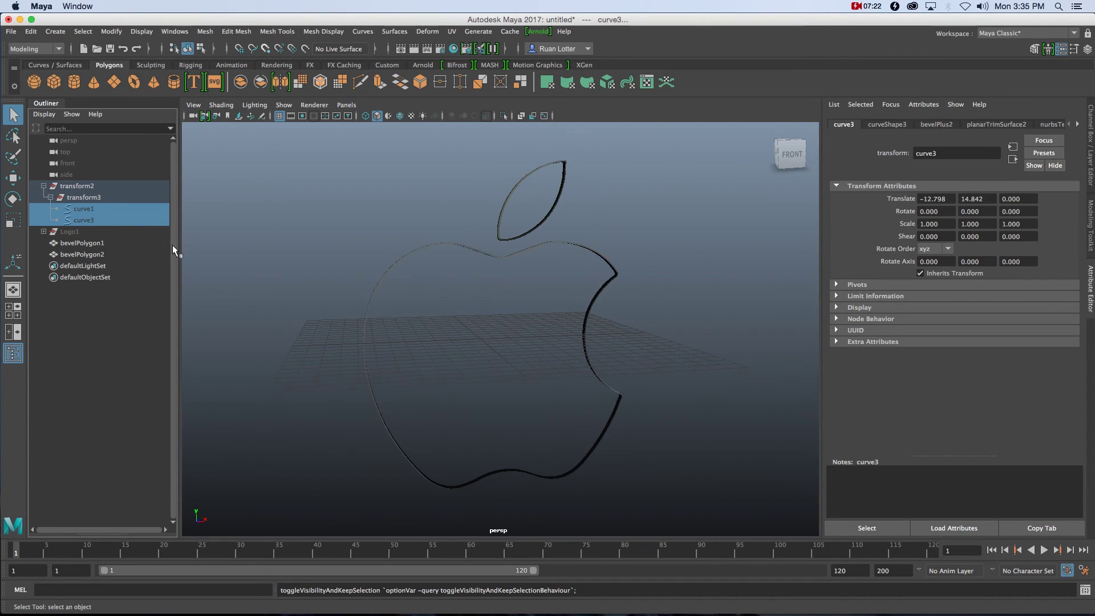
Group bevelPolygon1 and bevelPolygon2 and rename the group 'Logo2'
click(80, 242)
shift+click(83, 255)
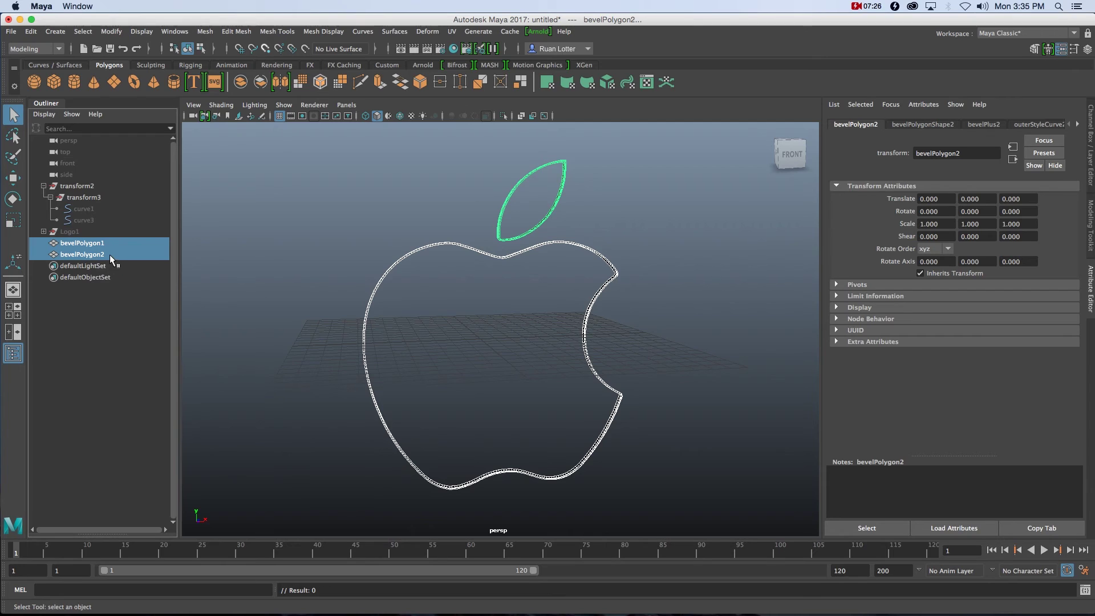
key(ctrl+g)
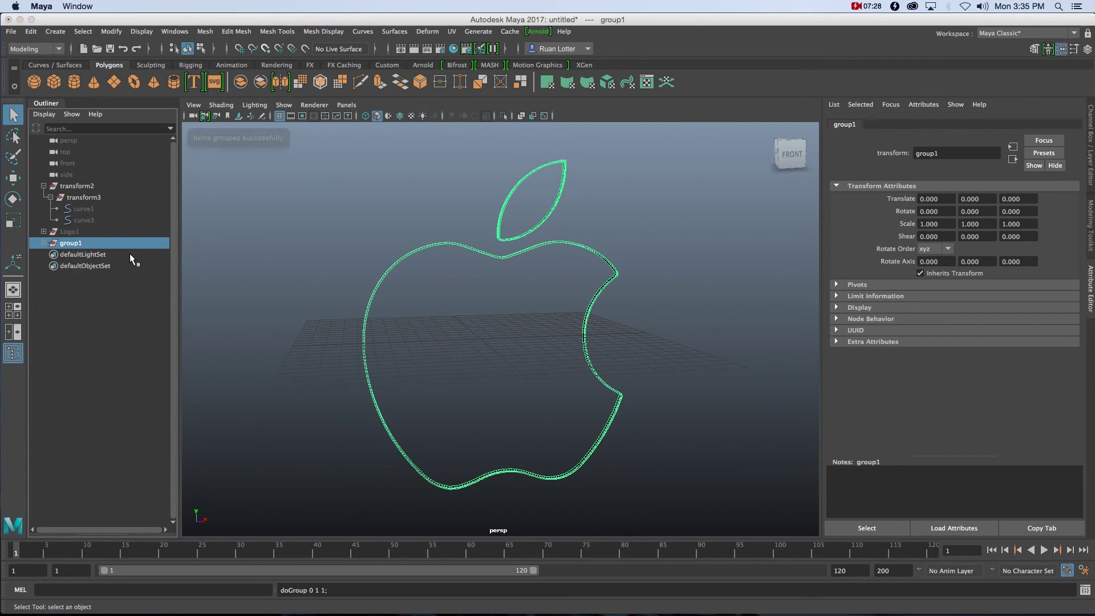
double_click(128, 246)
text(Logo2)
key(Return)
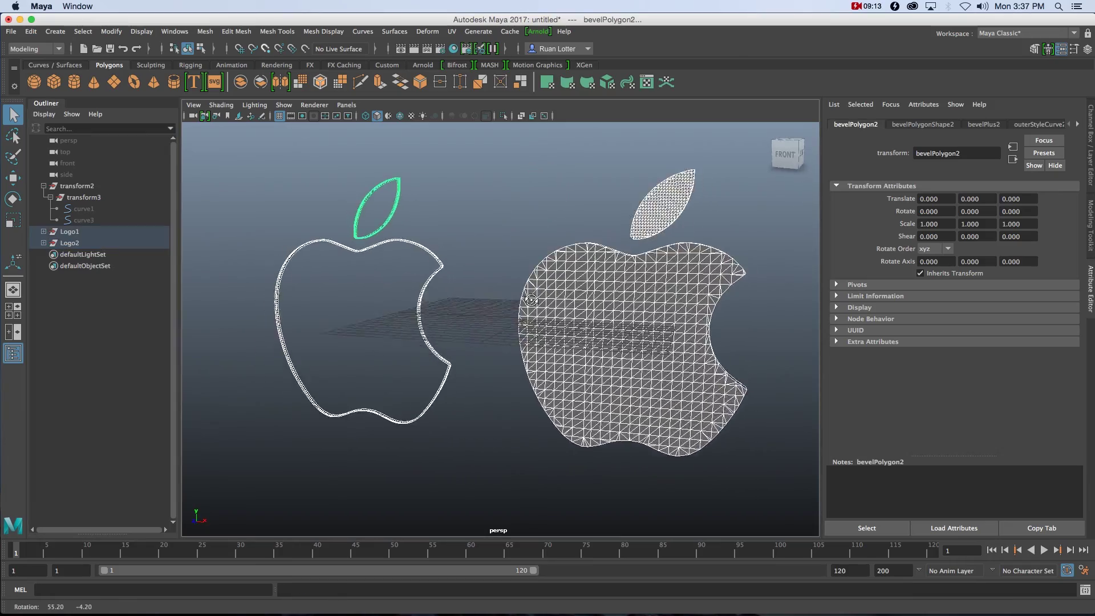
Orbit the perspective view to inspect the solid Logo1 and hollow Logo2 apples side by side
alt+drag(445, 313, 585, 314)
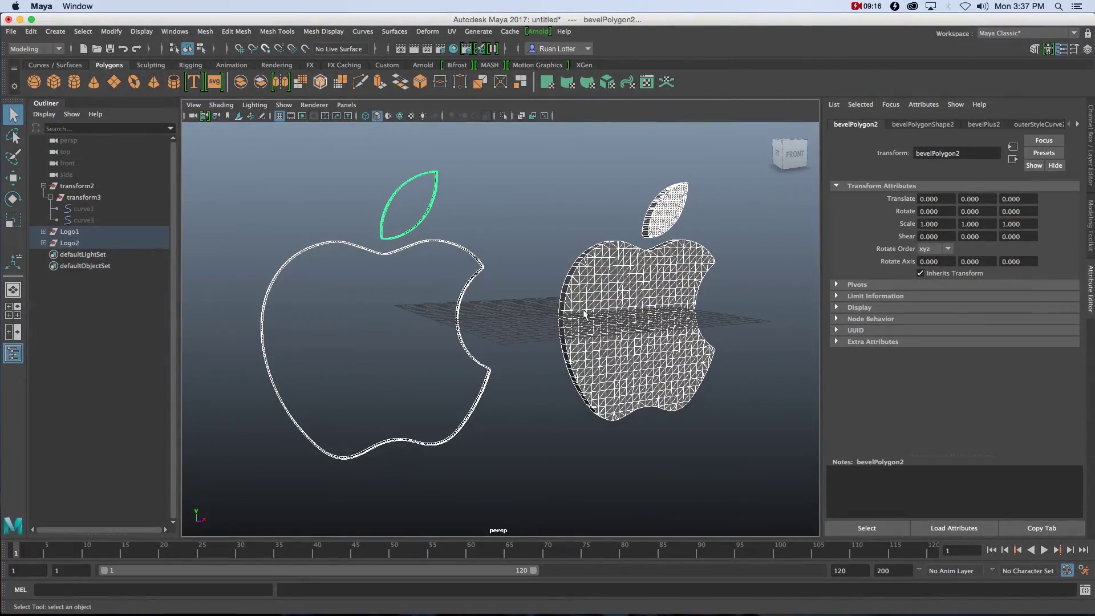
mouse_move(505, 257)
alt+mouse_down()
mouse_move(514, 272)
mouse_move(495, 275)
alt+mouse_up()
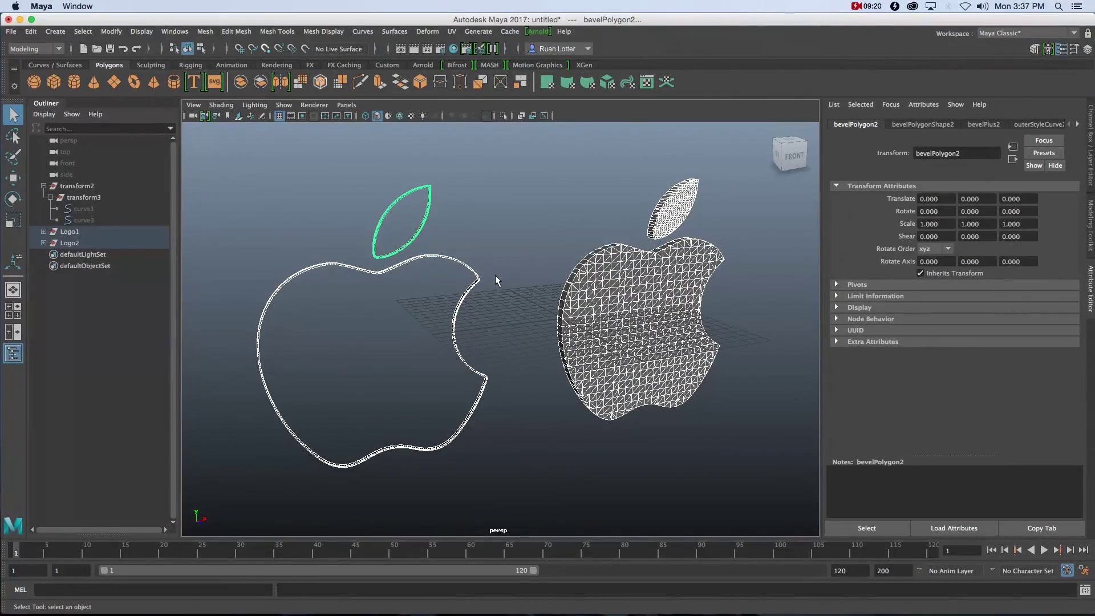
alt+drag(542, 270, 502, 286)
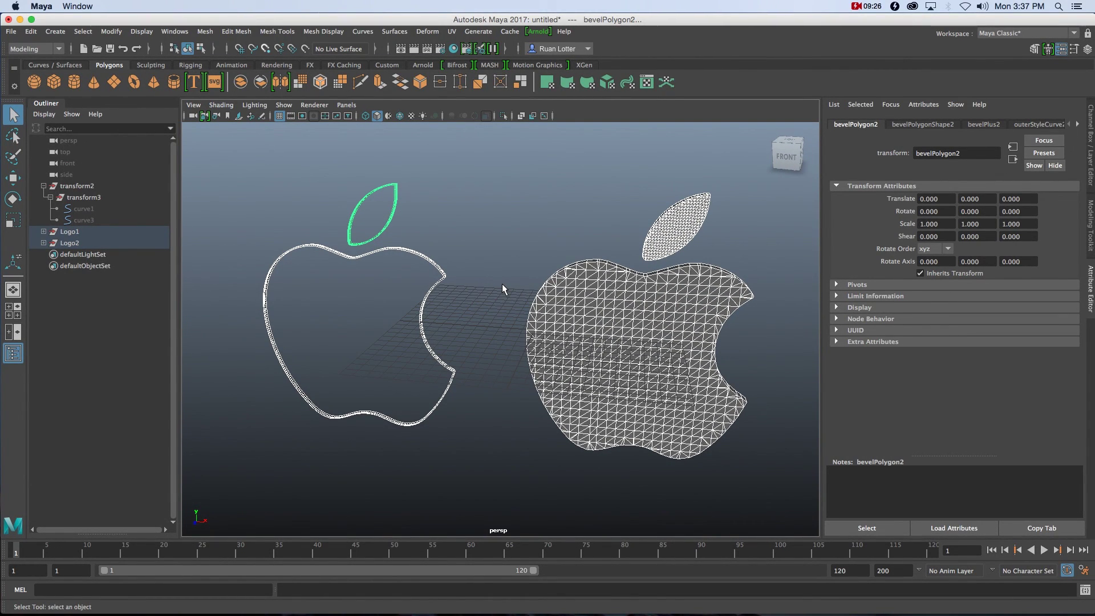